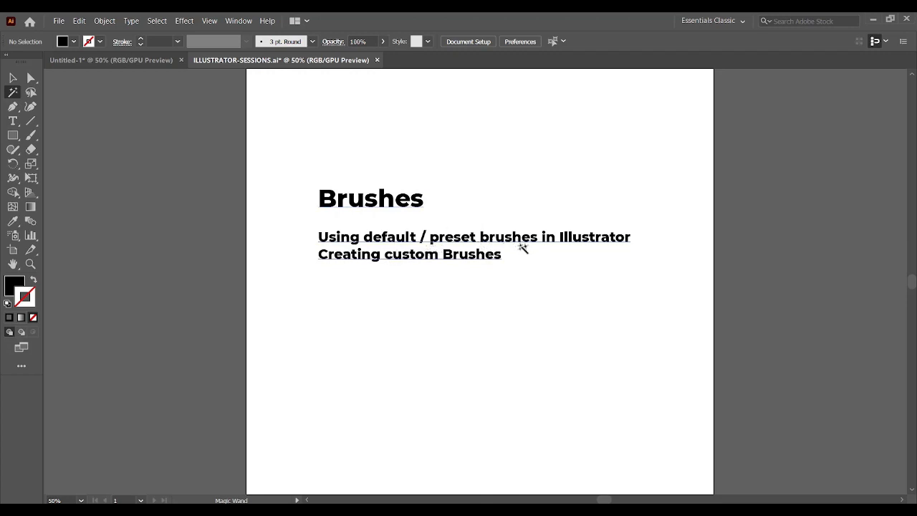
Switch to the Untitled-1 document and draw four wavy freehand strokes side by side with the Paintbrush tool.
{"action": "left_click", "coordinate": [13, 79]}
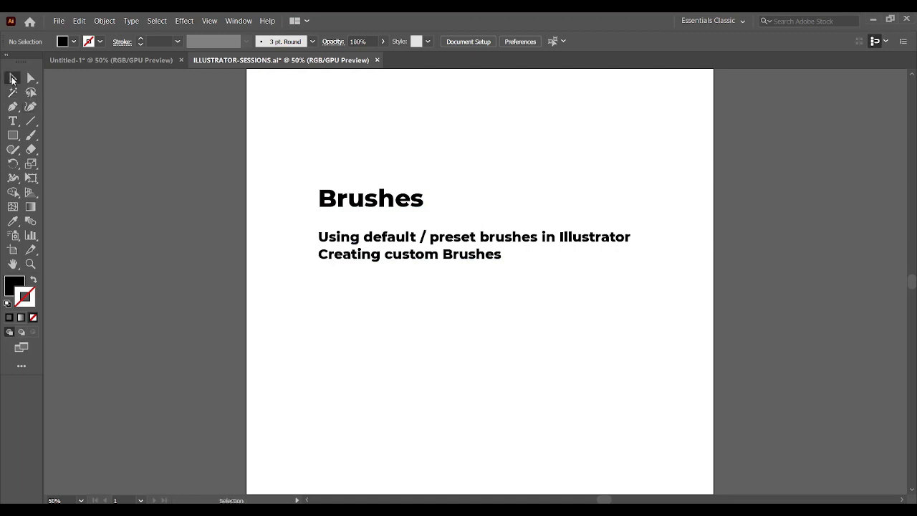
{"action": "left_click", "coordinate": [116, 57]}
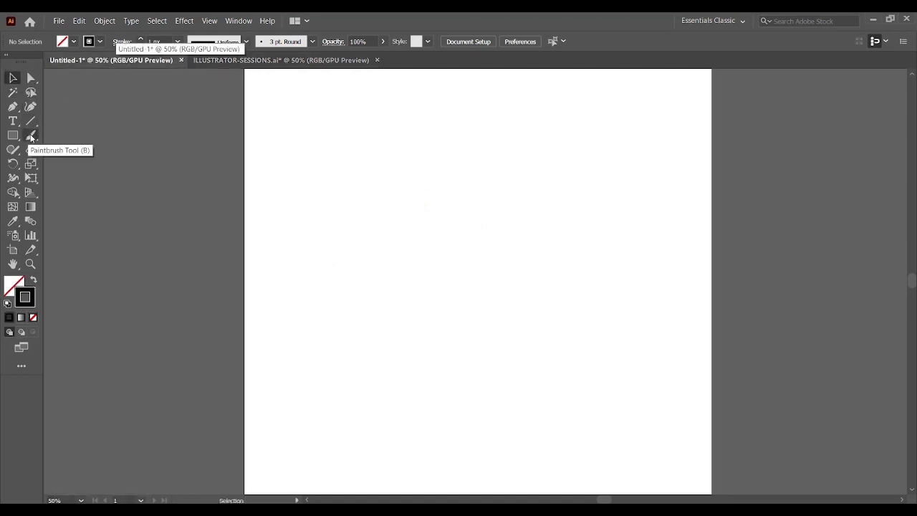
{"action": "left_click", "coordinate": [35, 136]}
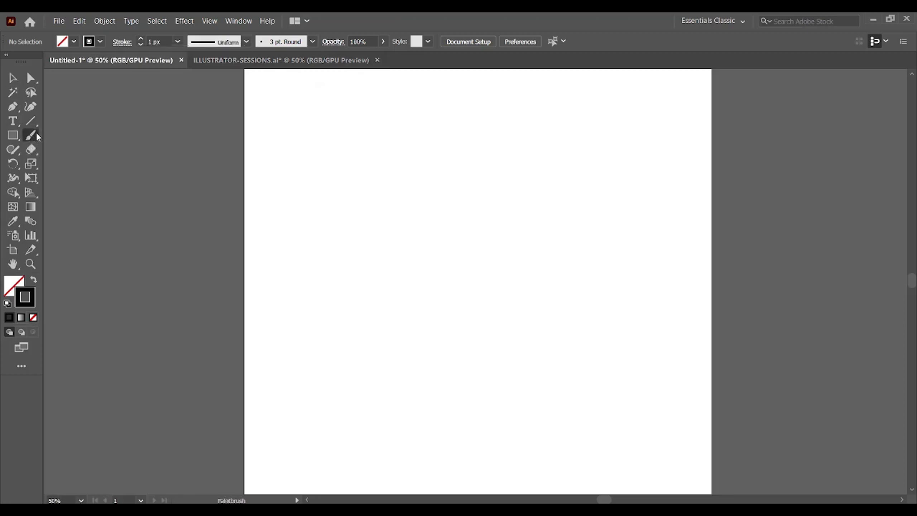
{"action": "right_click", "coordinate": [37, 136]}
{"action": "left_click", "coordinate": [116, 133]}
{"action": "mouse_move", "coordinate": [309, 165]}
{"action": "left_mouse_down"}
{"action": "mouse_move", "coordinate": [361, 162]}
{"action": "mouse_move", "coordinate": [290, 247]}
{"action": "mouse_move", "coordinate": [342, 331]}
{"action": "mouse_move", "coordinate": [350, 378]}
{"action": "left_mouse_up"}
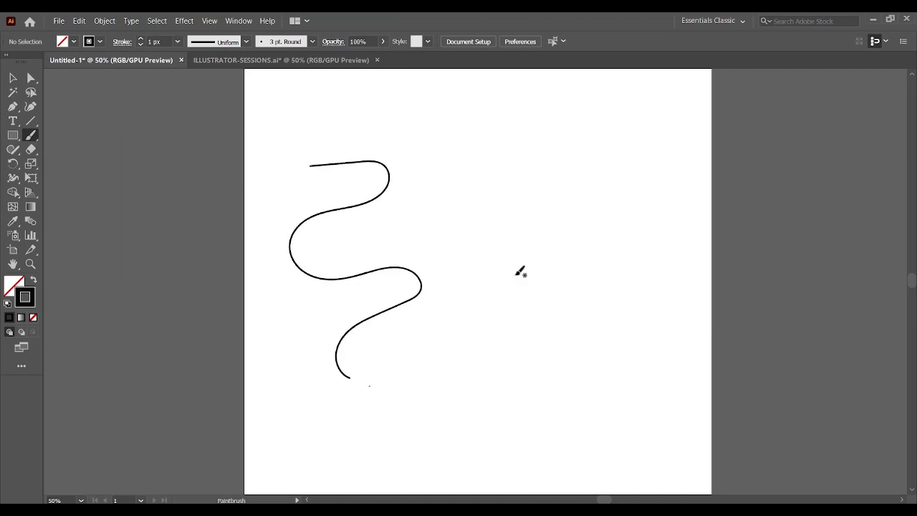
{"action": "mouse_move", "coordinate": [422, 170]}
{"action": "left_mouse_down"}
{"action": "mouse_move", "coordinate": [480, 159]}
{"action": "mouse_move", "coordinate": [456, 215]}
{"action": "mouse_move", "coordinate": [502, 258]}
{"action": "mouse_move", "coordinate": [514, 304]}
{"action": "mouse_move", "coordinate": [579, 406]}
{"action": "left_mouse_up"}
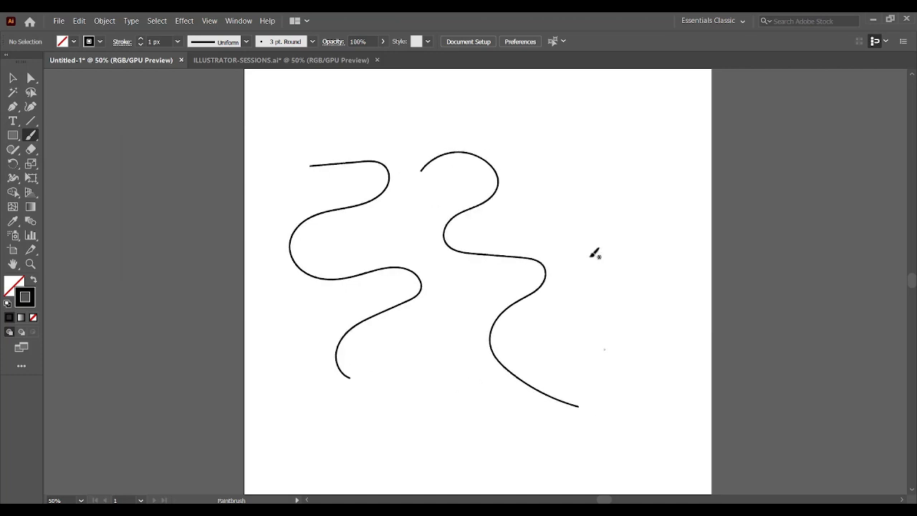
{"action": "mouse_move", "coordinate": [498, 129]}
{"action": "left_mouse_down"}
{"action": "mouse_move", "coordinate": [570, 149]}
{"action": "mouse_move", "coordinate": [528, 215]}
{"action": "mouse_move", "coordinate": [611, 250]}
{"action": "mouse_move", "coordinate": [570, 341]}
{"action": "mouse_move", "coordinate": [643, 384]}
{"action": "left_mouse_up"}
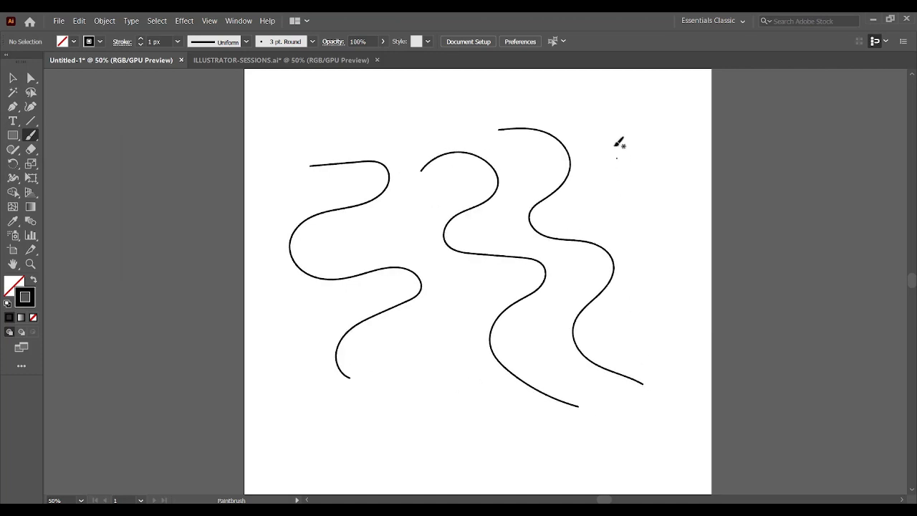
{"action": "mouse_move", "coordinate": [594, 127]}
{"action": "left_mouse_down"}
{"action": "mouse_move", "coordinate": [642, 172]}
{"action": "mouse_move", "coordinate": [661, 234]}
{"action": "mouse_move", "coordinate": [658, 340]}
{"action": "left_mouse_up"}
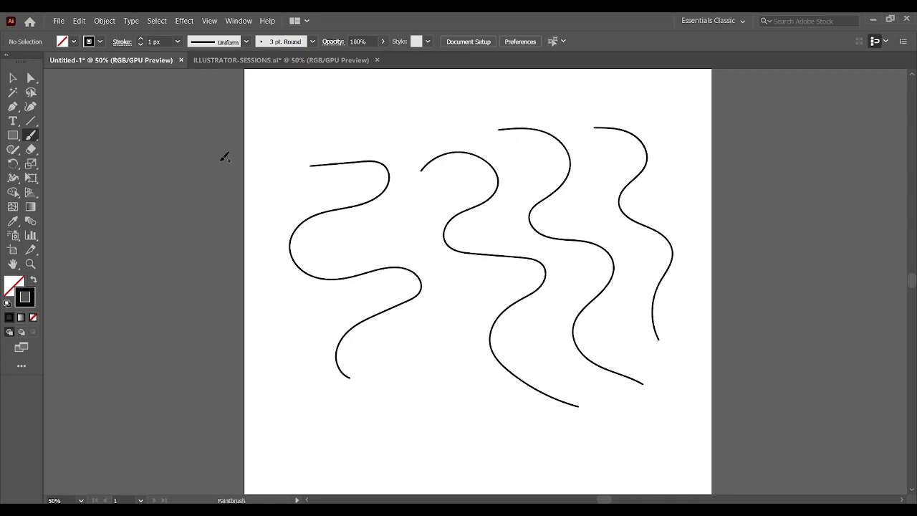
Set the Paintbrush tool's fidelity to fully Accurate.
{"action": "double_click", "coordinate": [30, 136]}
{"action": "mouse_move", "coordinate": [454, 127]}
{"action": "left_mouse_down"}
{"action": "mouse_move", "coordinate": [425, 131]}
{"action": "mouse_move", "coordinate": [415, 105]}
{"action": "left_mouse_up"}
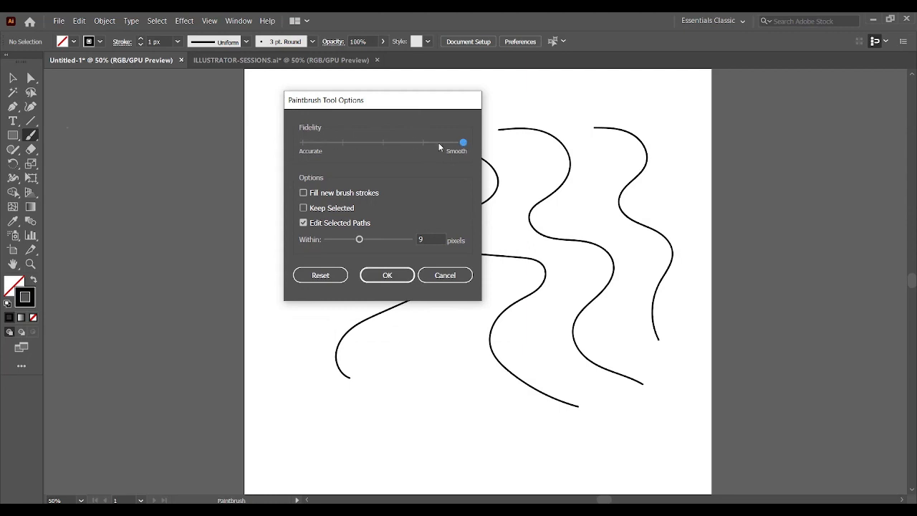
{"action": "left_click_drag", "start_coordinate": [439, 144], "coordinate": [265, 149]}
{"action": "left_click", "coordinate": [387, 275]}
Delete all four wavy strokes from the artboard.
{"action": "left_click", "coordinate": [13, 78]}
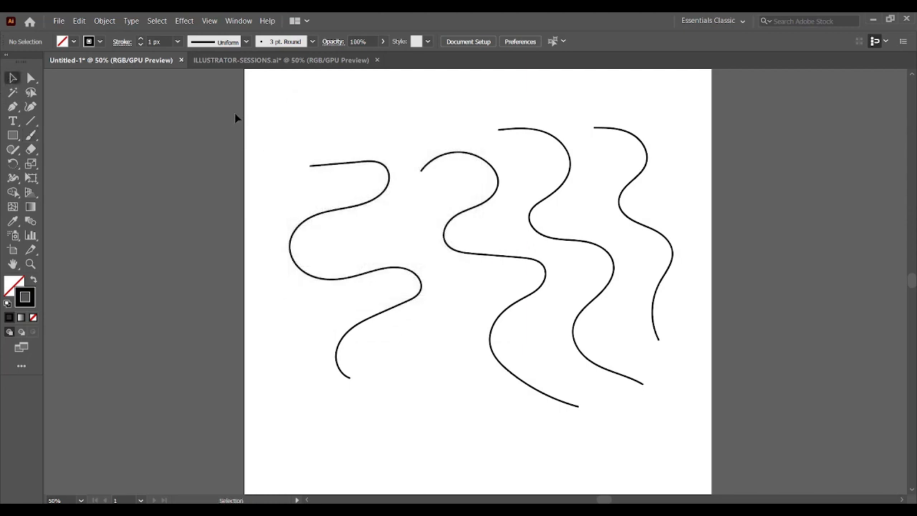
{"action": "key", "text": "ctrl+a"}
{"action": "key", "text": "Delete"}
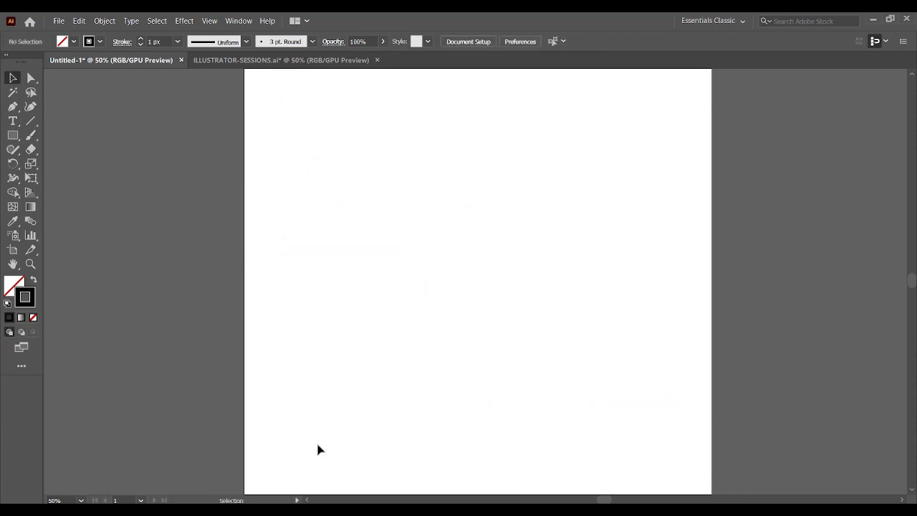
Draw two wavy Paintbrush strokes on the left half of the artboard using the Accurate fidelity.
{"action": "left_click", "coordinate": [31, 135]}
{"action": "mouse_move", "coordinate": [287, 124]}
{"action": "left_mouse_down"}
{"action": "mouse_move", "coordinate": [333, 140]}
{"action": "mouse_move", "coordinate": [291, 215]}
{"action": "mouse_move", "coordinate": [372, 287]}
{"action": "mouse_move", "coordinate": [363, 356]}
{"action": "left_mouse_up"}
{"action": "mouse_move", "coordinate": [351, 111]}
{"action": "left_mouse_down"}
{"action": "mouse_move", "coordinate": [384, 123]}
{"action": "mouse_move", "coordinate": [389, 247]}
{"action": "mouse_move", "coordinate": [431, 360]}
{"action": "left_mouse_up"}
{"action": "key", "text": "v"}
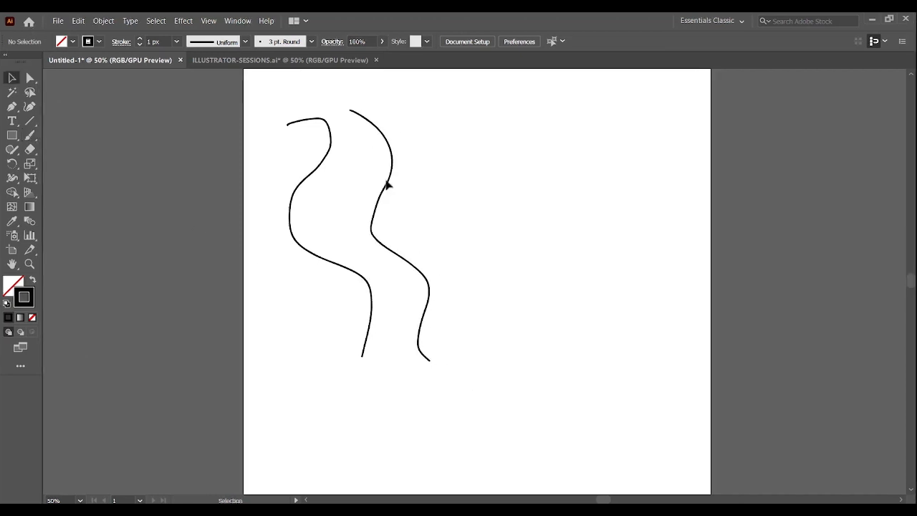
Select both Accurate-fidelity strokes and delete them.
{"action": "left_click", "coordinate": [309, 169]}
{"action": "left_click", "coordinate": [380, 199]}
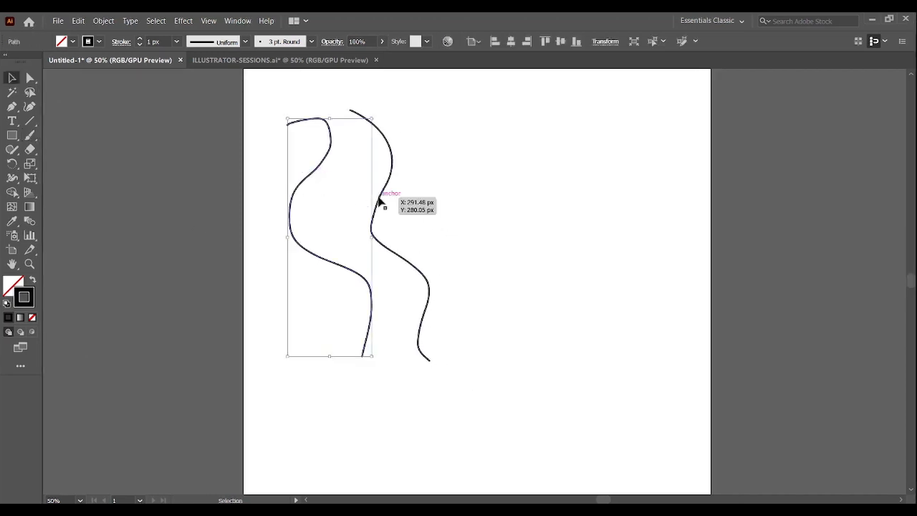
{"action": "left_click_drag", "start_coordinate": [266, 108], "coordinate": [510, 389]}
{"action": "key", "text": "Delete"}
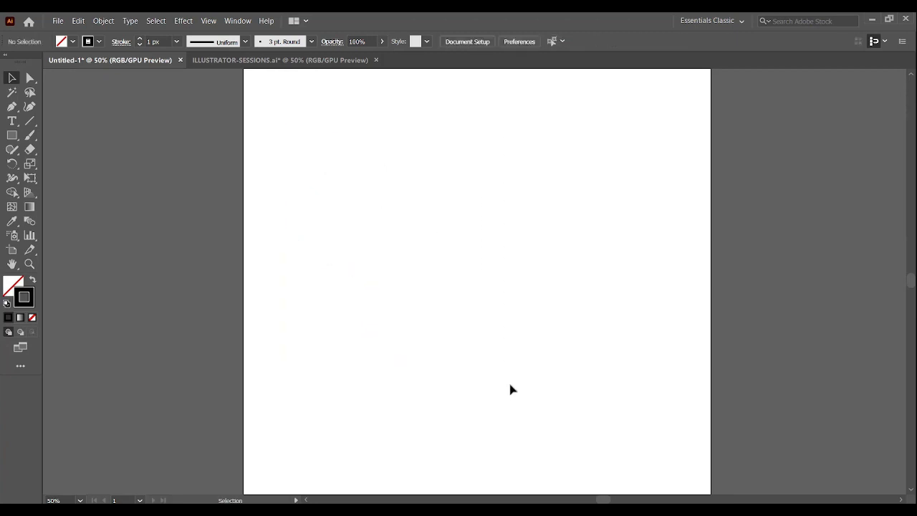
Confirm the Paintbrush options with Accurate fidelity and draw two new wavy strokes on the empty artboard.
{"action": "left_click", "coordinate": [29, 138]}
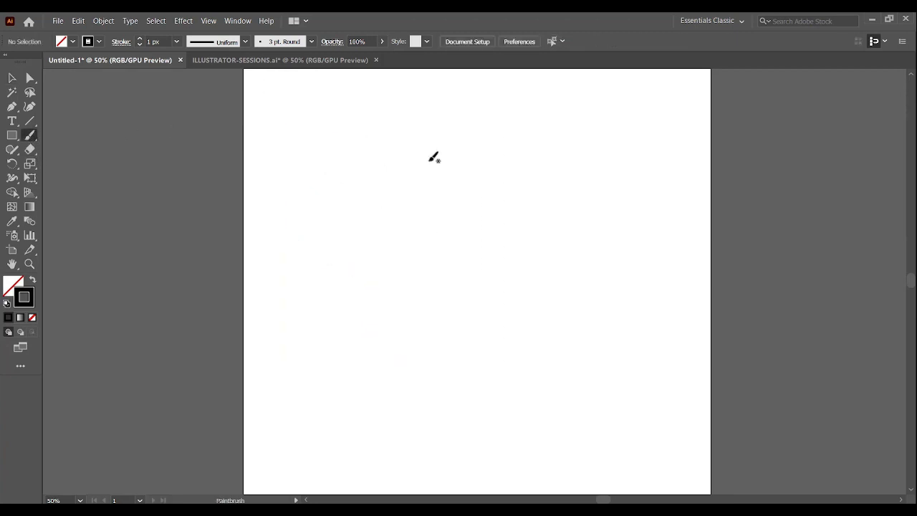
{"action": "double_click", "coordinate": [27, 138]}
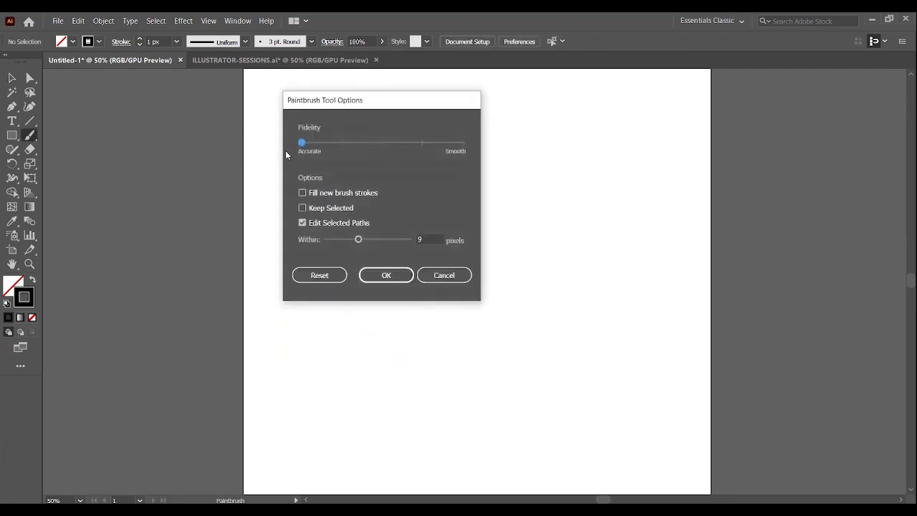
{"action": "key", "text": "Return"}
{"action": "mouse_move", "coordinate": [287, 150]}
{"action": "left_mouse_down"}
{"action": "mouse_move", "coordinate": [324, 142]}
{"action": "mouse_move", "coordinate": [333, 199]}
{"action": "mouse_move", "coordinate": [307, 244]}
{"action": "mouse_move", "coordinate": [377, 277]}
{"action": "mouse_move", "coordinate": [402, 396]}
{"action": "left_mouse_up"}
{"action": "mouse_move", "coordinate": [369, 129]}
{"action": "left_mouse_down"}
{"action": "mouse_move", "coordinate": [413, 133]}
{"action": "mouse_move", "coordinate": [410, 248]}
{"action": "mouse_move", "coordinate": [437, 351]}
{"action": "mouse_move", "coordinate": [472, 375]}
{"action": "left_mouse_up"}
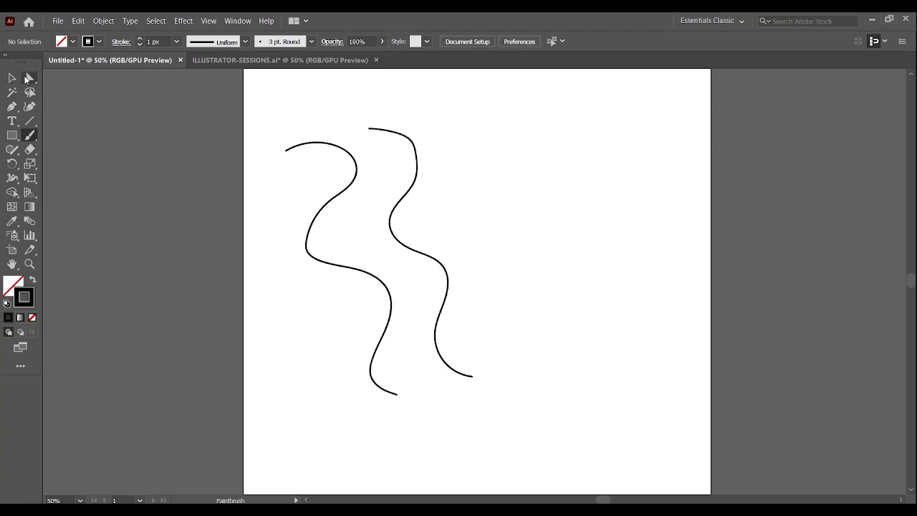
Examine the anchor points of the right-hand stroke with the Direct Selection tool.
{"action": "left_click", "coordinate": [30, 77]}
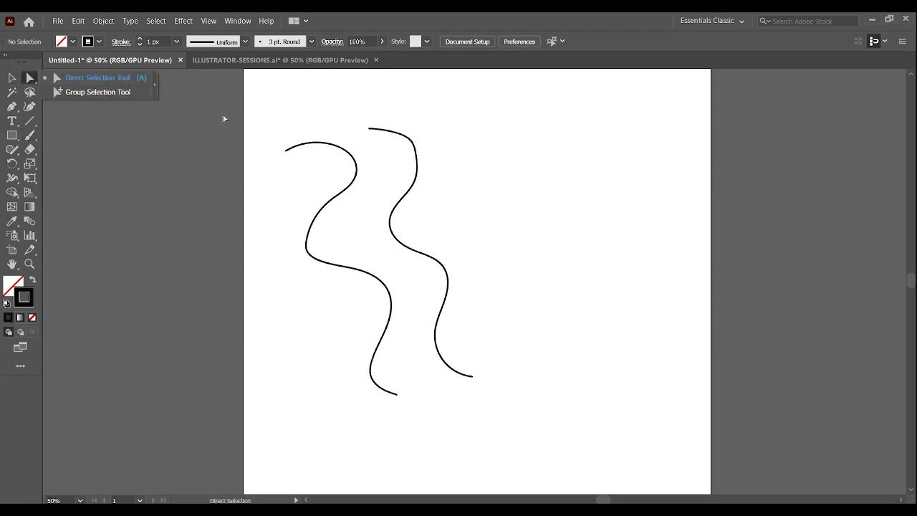
{"action": "left_click", "coordinate": [105, 79]}
{"action": "left_click", "coordinate": [415, 140]}
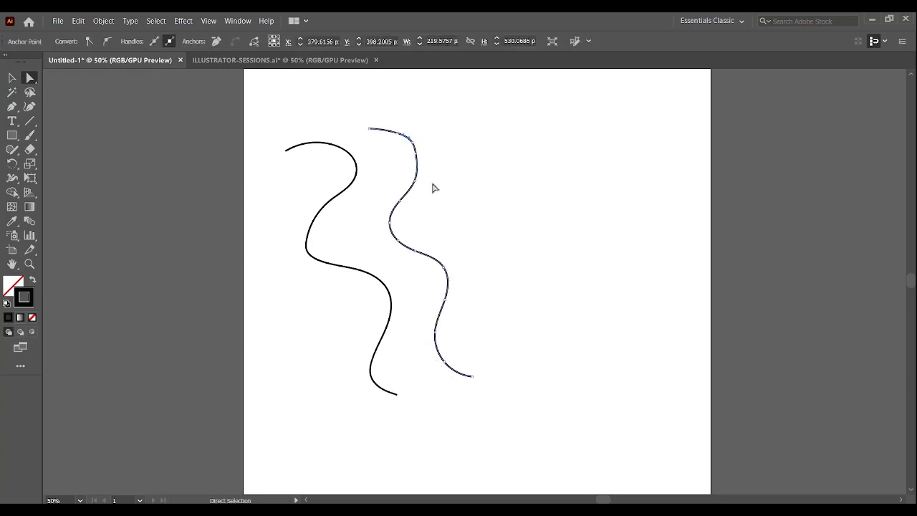
Delete the two wavy strokes to clear the artboard again.
{"action": "key", "text": "v"}
{"action": "left_click_drag", "start_coordinate": [283, 113], "coordinate": [624, 398]}
{"action": "key", "text": "Delete"}
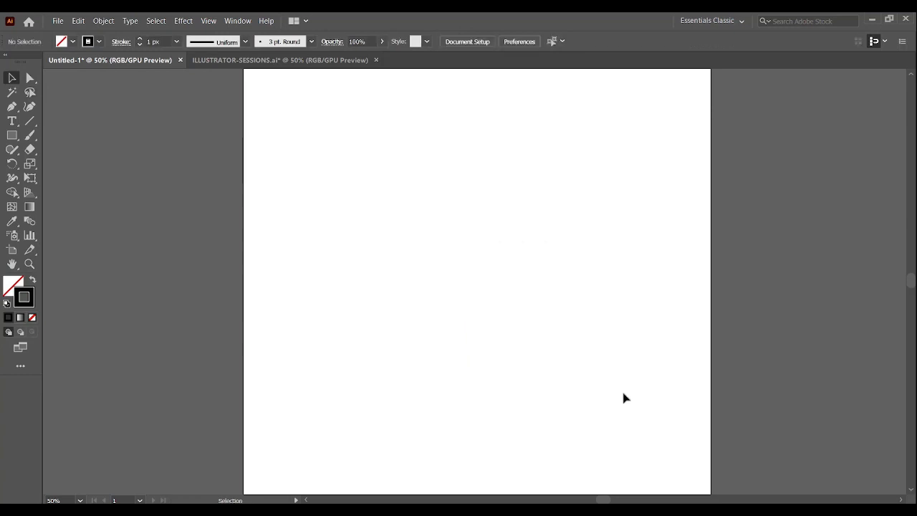
Set the Paintbrush fidelity to fully Smooth and draw three wavy strokes side by side.
{"action": "double_click", "coordinate": [30, 136]}
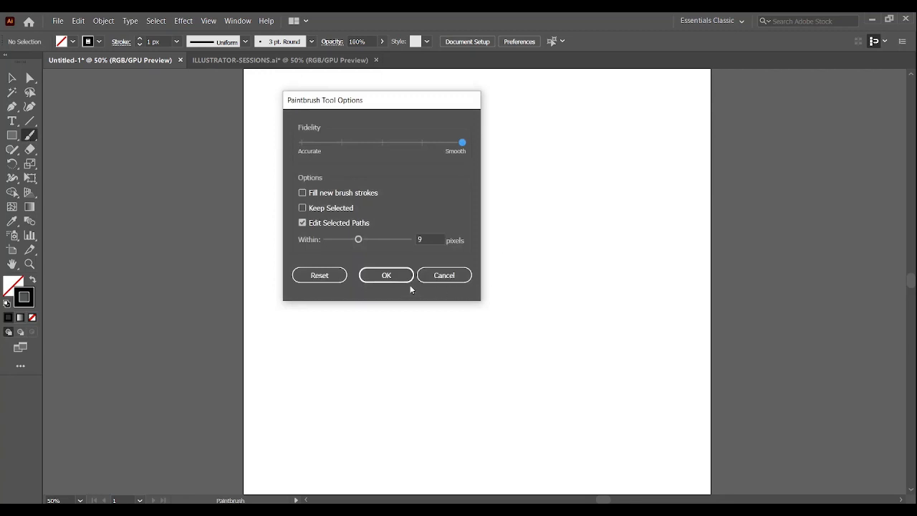
{"action": "left_click", "coordinate": [390, 277]}
{"action": "mouse_move", "coordinate": [273, 151]}
{"action": "left_mouse_down"}
{"action": "mouse_move", "coordinate": [324, 169]}
{"action": "mouse_move", "coordinate": [293, 209]}
{"action": "mouse_move", "coordinate": [335, 246]}
{"action": "mouse_move", "coordinate": [358, 364]}
{"action": "left_mouse_up"}
{"action": "mouse_move", "coordinate": [339, 125]}
{"action": "left_mouse_down"}
{"action": "mouse_move", "coordinate": [376, 166]}
{"action": "mouse_move", "coordinate": [347, 205]}
{"action": "mouse_move", "coordinate": [387, 237]}
{"action": "mouse_move", "coordinate": [406, 275]}
{"action": "mouse_move", "coordinate": [386, 313]}
{"action": "mouse_move", "coordinate": [436, 370]}
{"action": "left_mouse_up"}
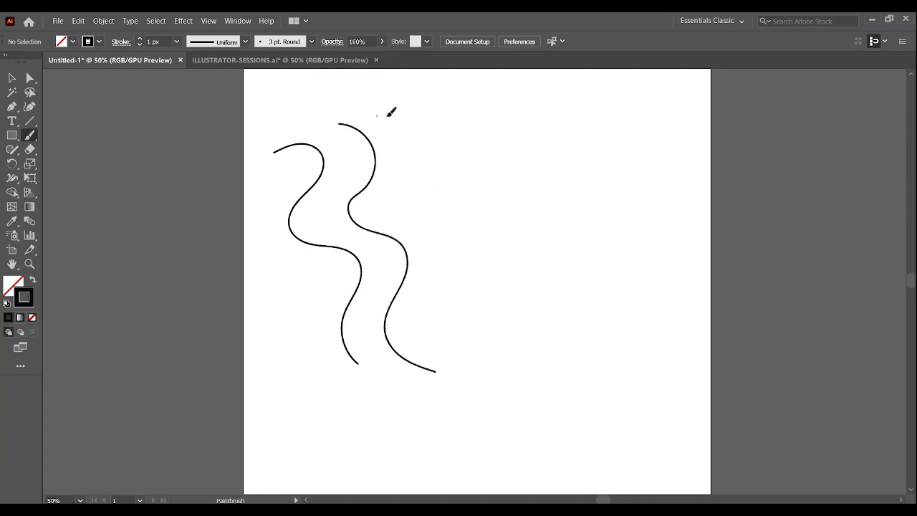
{"action": "mouse_move", "coordinate": [387, 115]}
{"action": "left_mouse_down"}
{"action": "mouse_move", "coordinate": [415, 176]}
{"action": "mouse_move", "coordinate": [409, 228]}
{"action": "mouse_move", "coordinate": [452, 266]}
{"action": "mouse_move", "coordinate": [452, 358]}
{"action": "mouse_move", "coordinate": [482, 367]}
{"action": "left_mouse_up"}
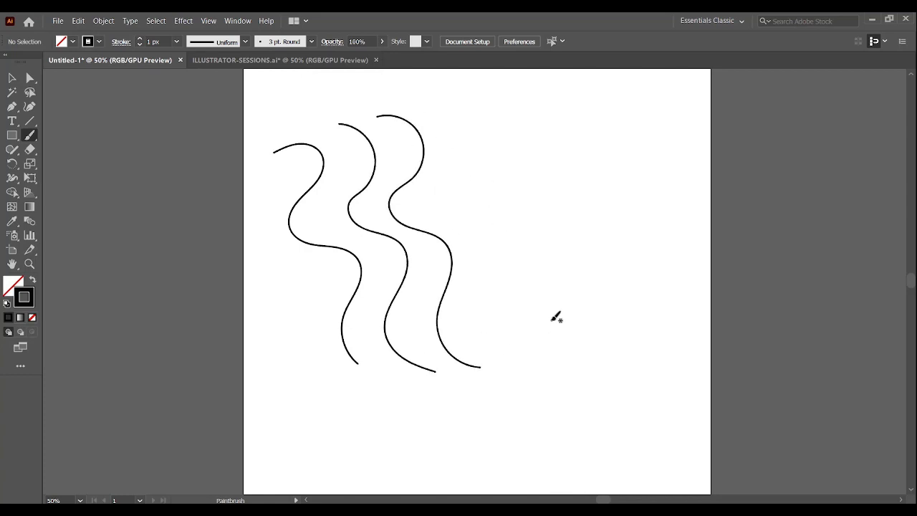
Examine the anchor points of the rightmost smooth stroke with the Direct Selection tool.
{"action": "left_click", "coordinate": [30, 77]}
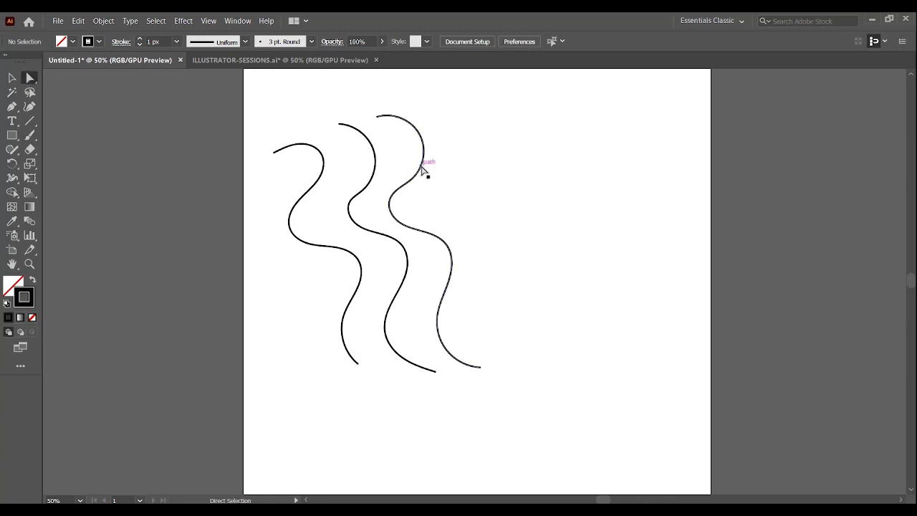
{"action": "left_click", "coordinate": [423, 171]}
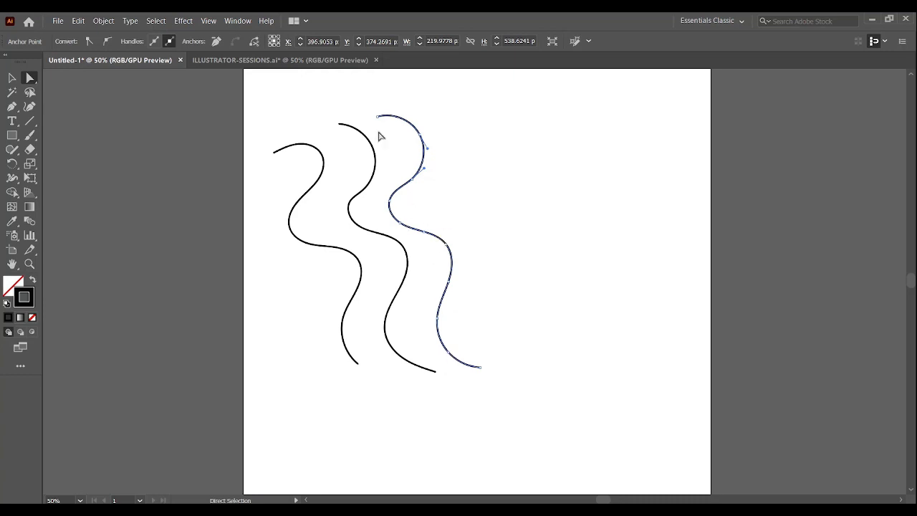
{"action": "left_click", "coordinate": [12, 78]}
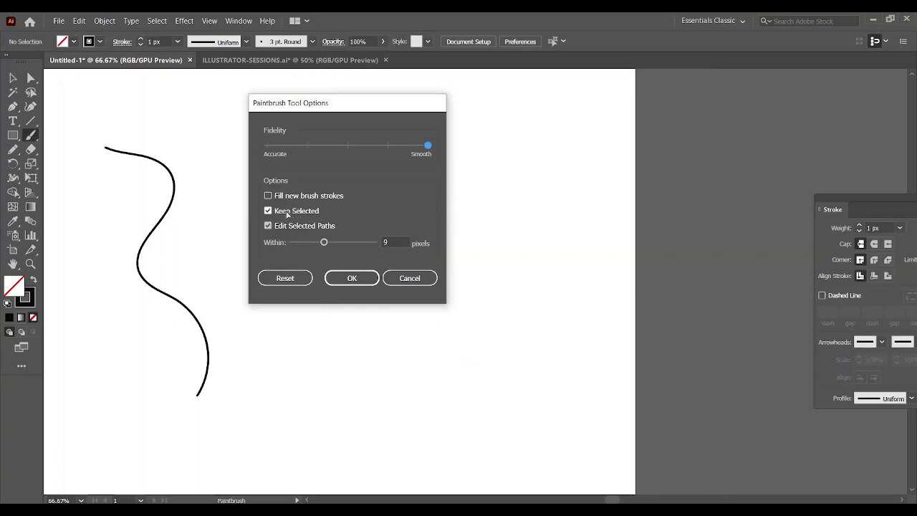
Apply the Paintbrush options with Keep Selected enabled, draw a wavy stroke beside the existing one, and extend it from its lower end.
{"action": "left_click", "coordinate": [361, 280]}
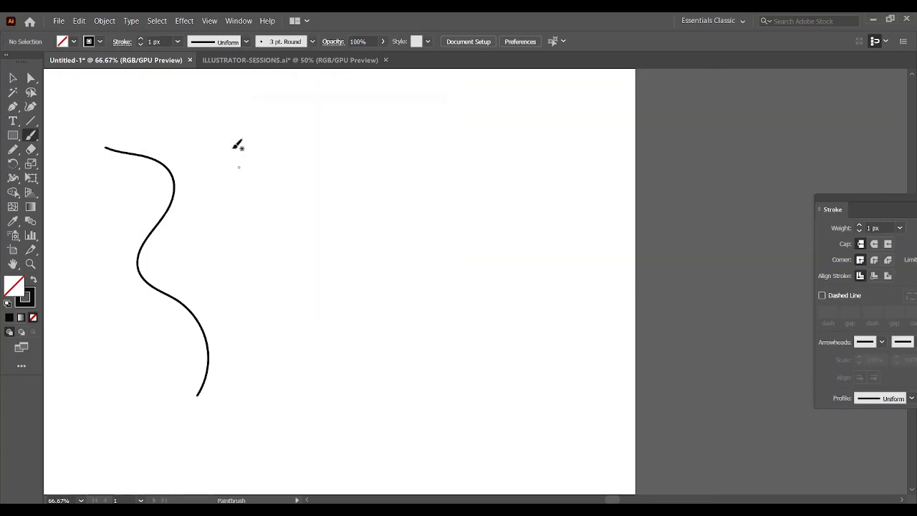
{"action": "mouse_move", "coordinate": [211, 136]}
{"action": "left_mouse_down"}
{"action": "mouse_move", "coordinate": [248, 137]}
{"action": "mouse_move", "coordinate": [215, 203]}
{"action": "mouse_move", "coordinate": [266, 246]}
{"action": "left_mouse_up"}
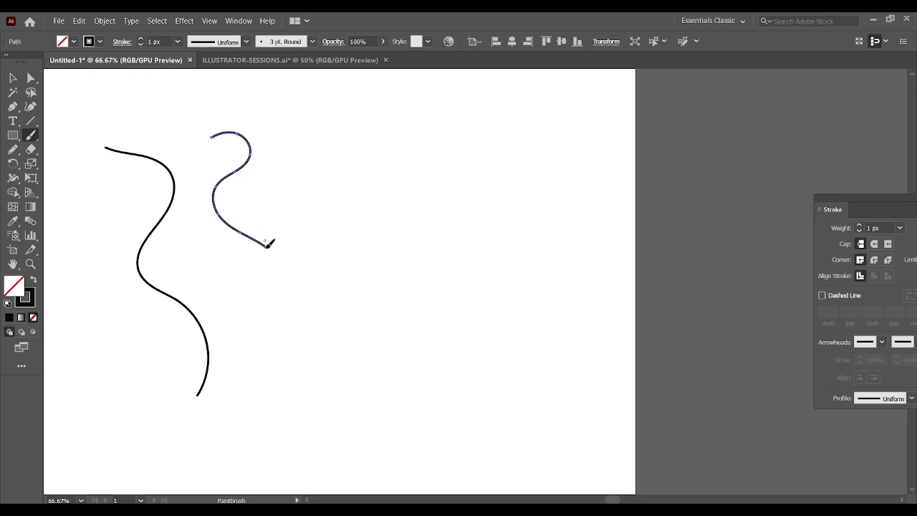
{"action": "mouse_move", "coordinate": [268, 247]}
{"action": "left_mouse_down"}
{"action": "mouse_move", "coordinate": [279, 332]}
{"action": "mouse_move", "coordinate": [320, 391]}
{"action": "left_mouse_up"}
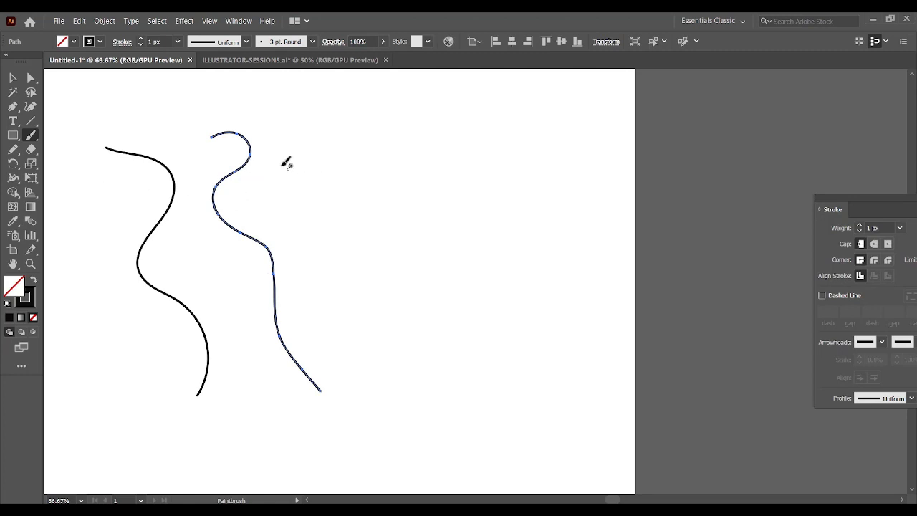
Draw a closed irregular freehand outline beside the strokes and a separate long curved stroke to its right with the Paintbrush.
{"action": "mouse_move", "coordinate": [237, 113]}
{"action": "left_mouse_down"}
{"action": "mouse_move", "coordinate": [259, 124]}
{"action": "mouse_move", "coordinate": [261, 188]}
{"action": "mouse_move", "coordinate": [303, 217]}
{"action": "mouse_move", "coordinate": [299, 276]}
{"action": "mouse_move", "coordinate": [312, 315]}
{"action": "mouse_move", "coordinate": [381, 333]}
{"action": "mouse_move", "coordinate": [404, 296]}
{"action": "mouse_move", "coordinate": [478, 265]}
{"action": "mouse_move", "coordinate": [561, 274]}
{"action": "mouse_move", "coordinate": [576, 247]}
{"action": "mouse_move", "coordinate": [505, 238]}
{"action": "mouse_move", "coordinate": [417, 205]}
{"action": "mouse_move", "coordinate": [440, 177]}
{"action": "mouse_move", "coordinate": [436, 154]}
{"action": "mouse_move", "coordinate": [389, 176]}
{"action": "mouse_move", "coordinate": [371, 146]}
{"action": "mouse_move", "coordinate": [337, 121]}
{"action": "mouse_move", "coordinate": [287, 101]}
{"action": "mouse_move", "coordinate": [227, 97]}
{"action": "mouse_move", "coordinate": [249, 118]}
{"action": "left_mouse_up"}
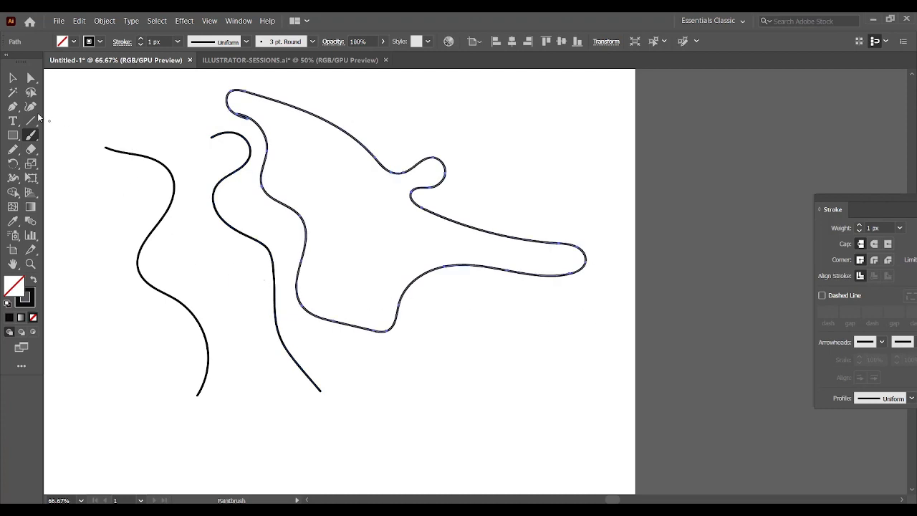
{"action": "left_click", "coordinate": [30, 77]}
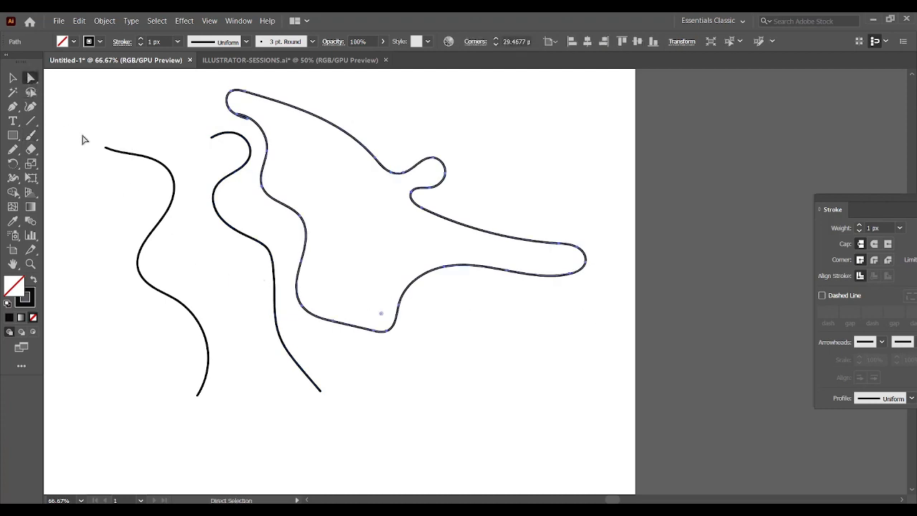
{"action": "left_click", "coordinate": [506, 343]}
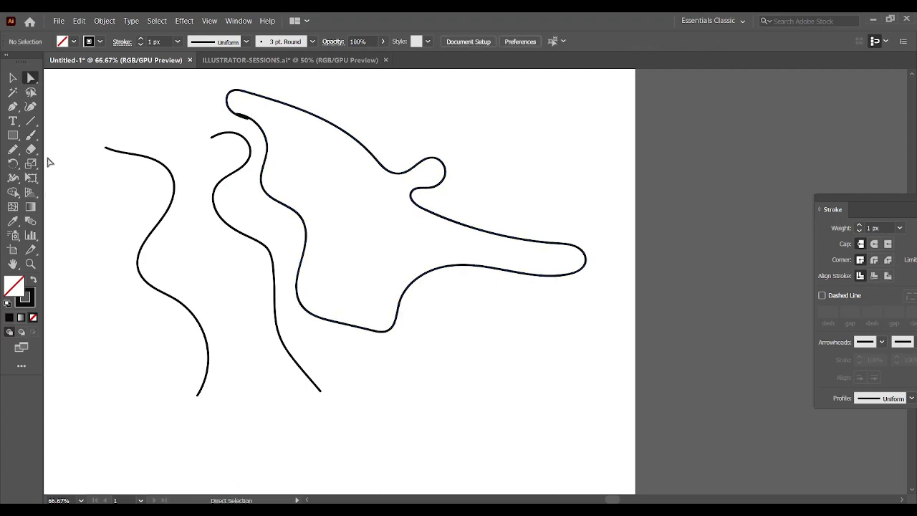
{"action": "left_click", "coordinate": [30, 134]}
{"action": "mouse_move", "coordinate": [455, 110]}
{"action": "left_mouse_down"}
{"action": "mouse_move", "coordinate": [509, 134]}
{"action": "mouse_move", "coordinate": [601, 200]}
{"action": "mouse_move", "coordinate": [624, 280]}
{"action": "mouse_move", "coordinate": [554, 374]}
{"action": "mouse_move", "coordinate": [591, 487]}
{"action": "left_mouse_up"}
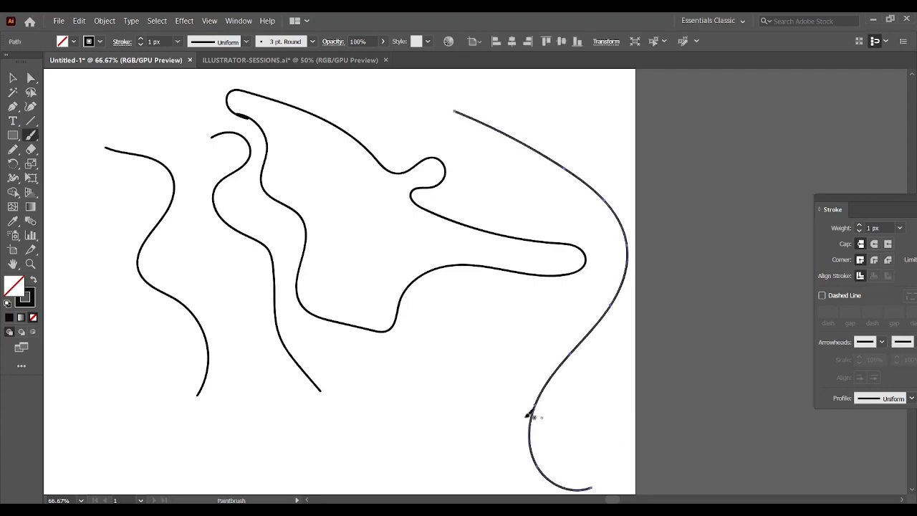
Apply Width Profile 1 to the rightmost wavy stroke, and then replace it with the elongated teardrop-shaped width profile.
{"action": "left_click", "coordinate": [12, 77]}
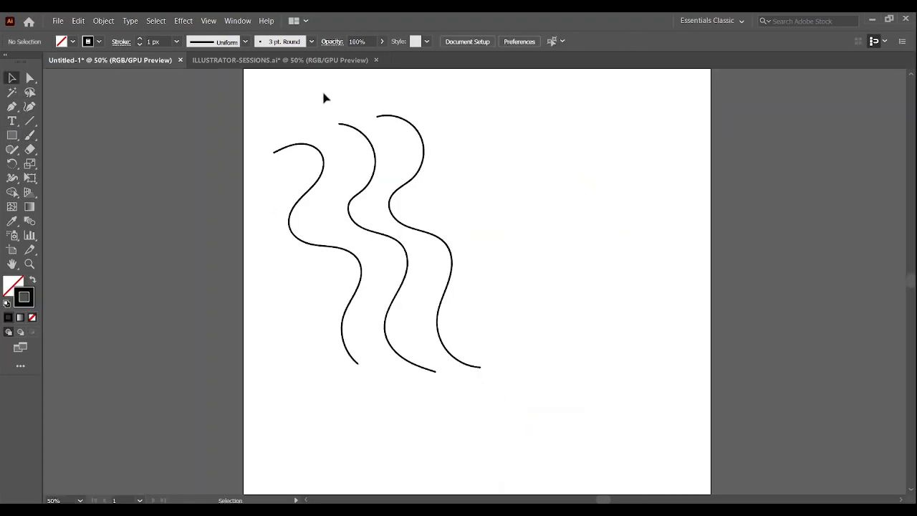
{"action": "left_click", "coordinate": [378, 116]}
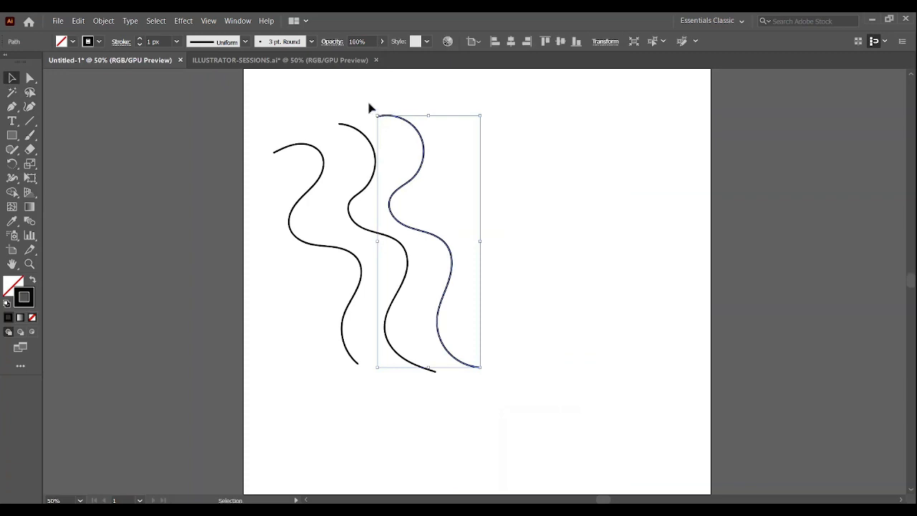
{"action": "left_click", "coordinate": [244, 43]}
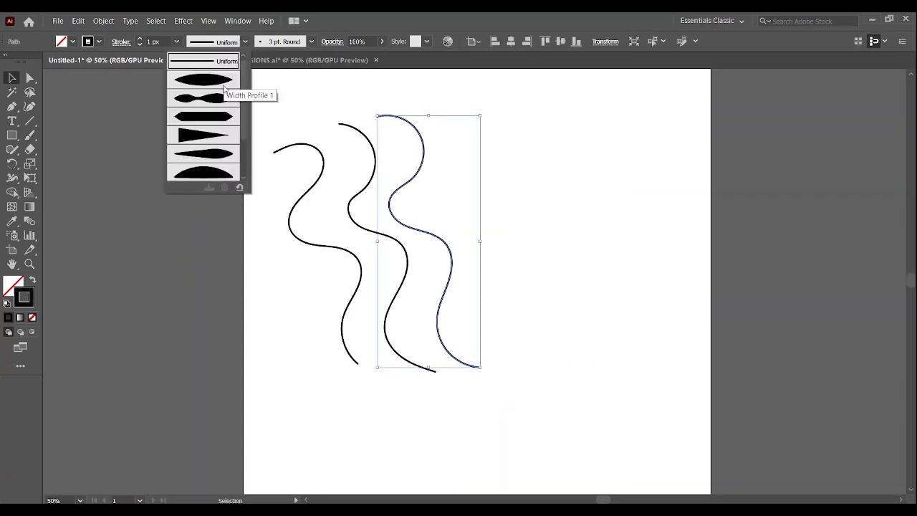
{"action": "left_click", "coordinate": [216, 78]}
{"action": "left_click", "coordinate": [245, 42]}
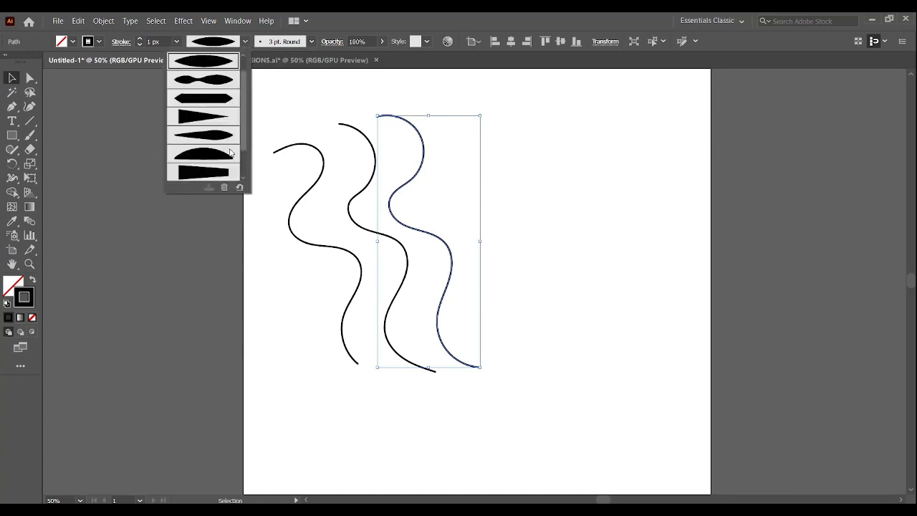
{"action": "left_click", "coordinate": [224, 147]}
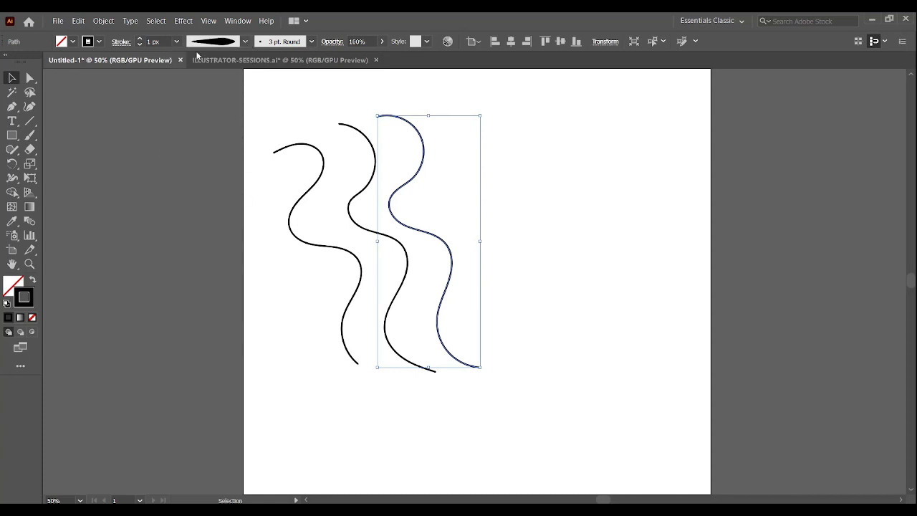
Increase the rightmost wavy stroke's weight to 5 px.
{"action": "left_click", "coordinate": [140, 39]}
{"action": "left_click", "coordinate": [140, 39]}
{"action": "left_click", "coordinate": [141, 38]}
{"action": "left_click", "coordinate": [141, 38]}
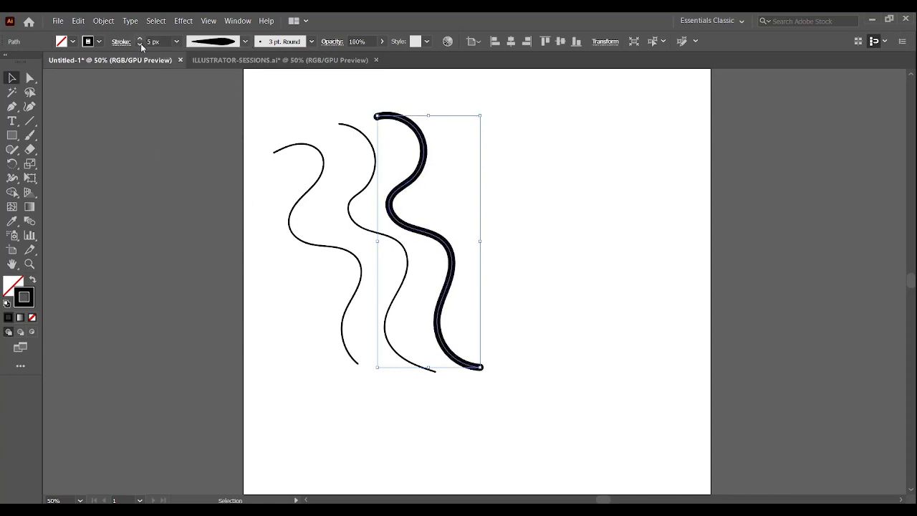
{"action": "left_click", "coordinate": [245, 40]}
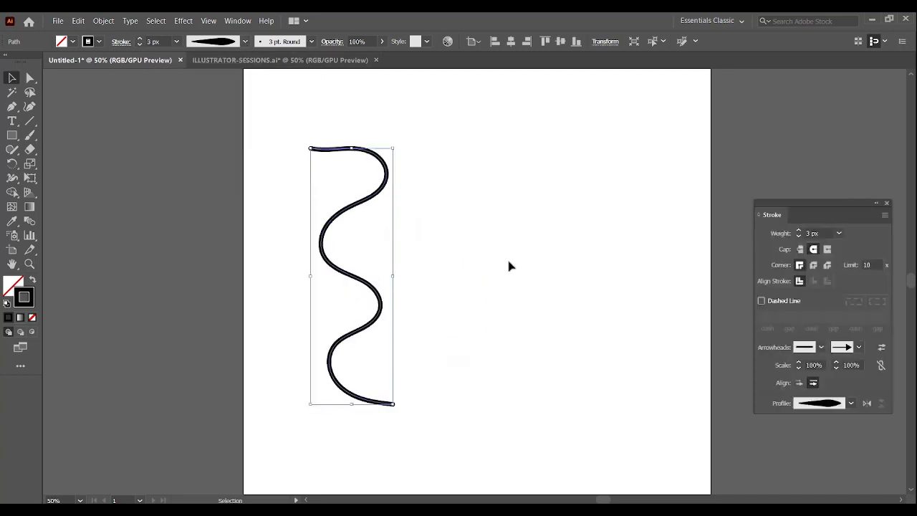
Select the single wavy stroke and display the document's available brushes beside the stroke settings.
{"action": "left_click", "coordinate": [510, 265]}
{"action": "left_click_drag", "start_coordinate": [280, 131], "coordinate": [532, 461]}
{"action": "left_click", "coordinate": [227, 21]}
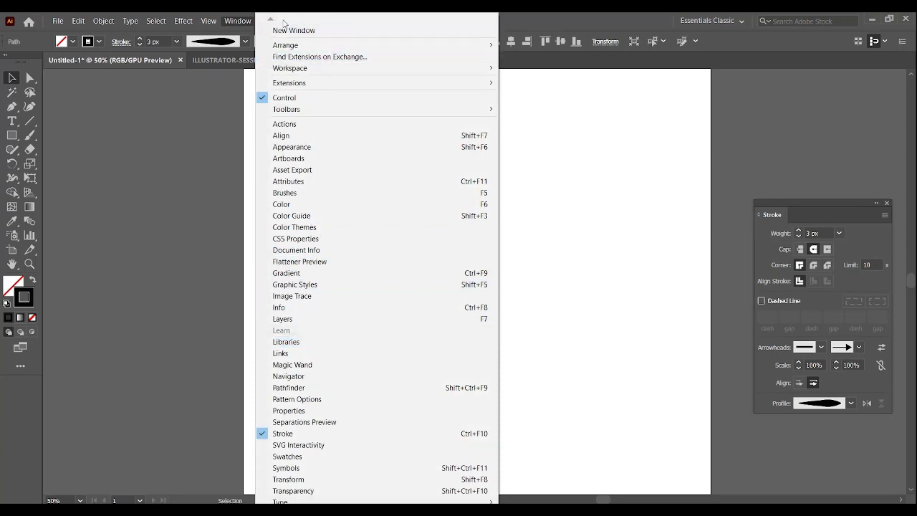
{"action": "left_click", "coordinate": [286, 195]}
{"action": "left_click_drag", "start_coordinate": [683, 105], "coordinate": [624, 83]}
{"action": "left_click", "coordinate": [245, 20]}
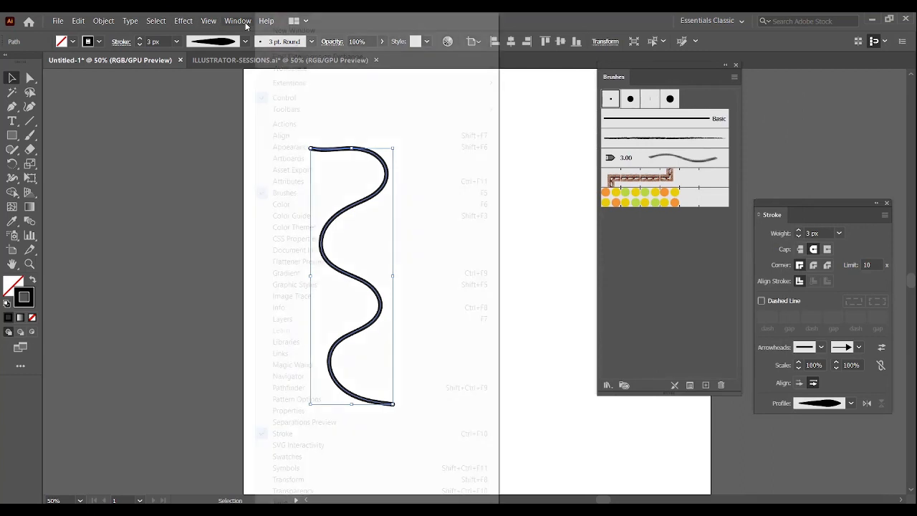
{"action": "left_click", "coordinate": [634, 65]}
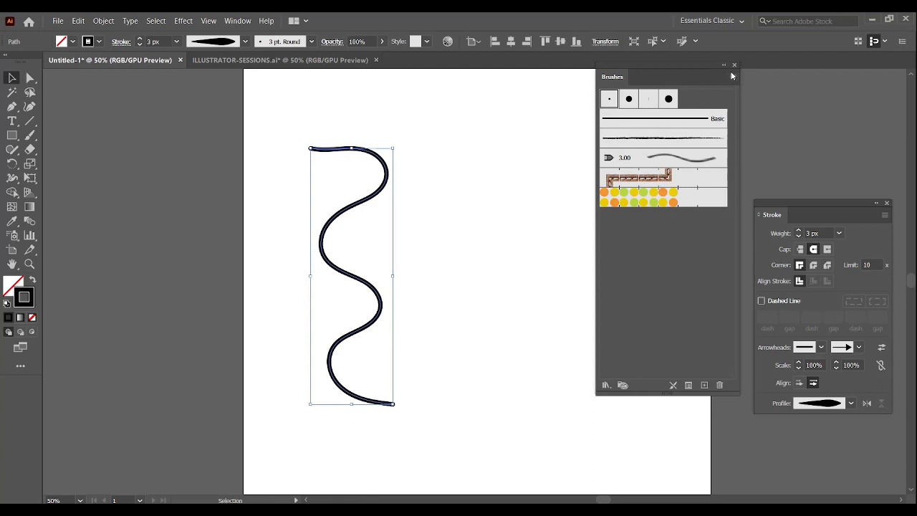
Load the Artistic_Calligraphic brush library and enlarge its display to show all its brushes.
{"action": "left_click", "coordinate": [608, 387]}
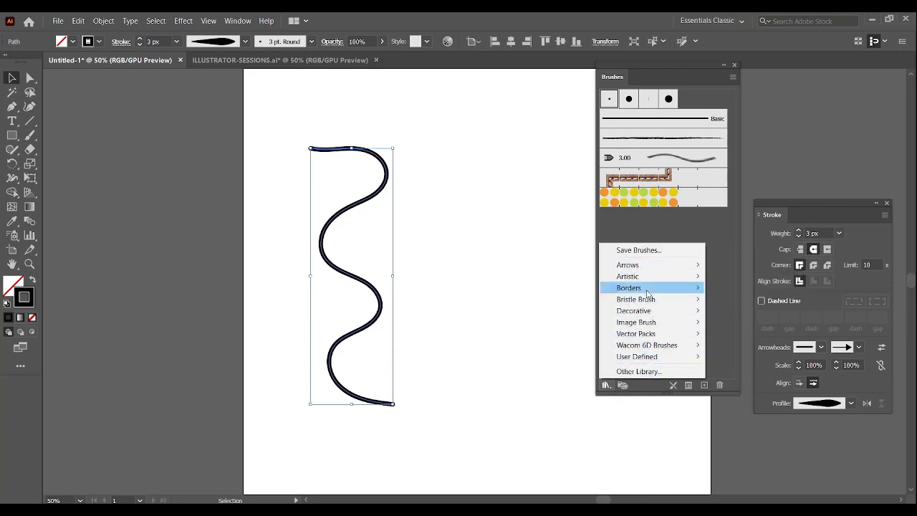
{"action": "mouse_move", "coordinate": [621, 287]}
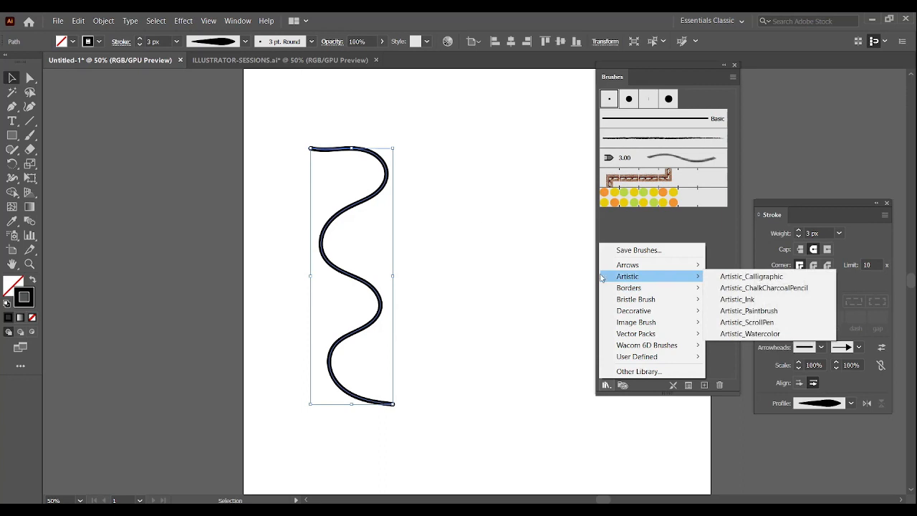
{"action": "left_click", "coordinate": [750, 280]}
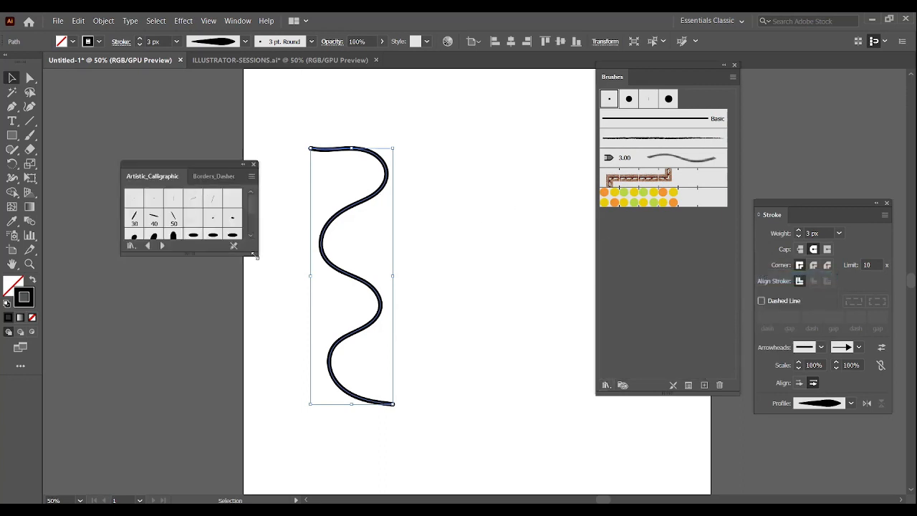
{"action": "left_click_drag", "start_coordinate": [253, 255], "coordinate": [279, 358]}
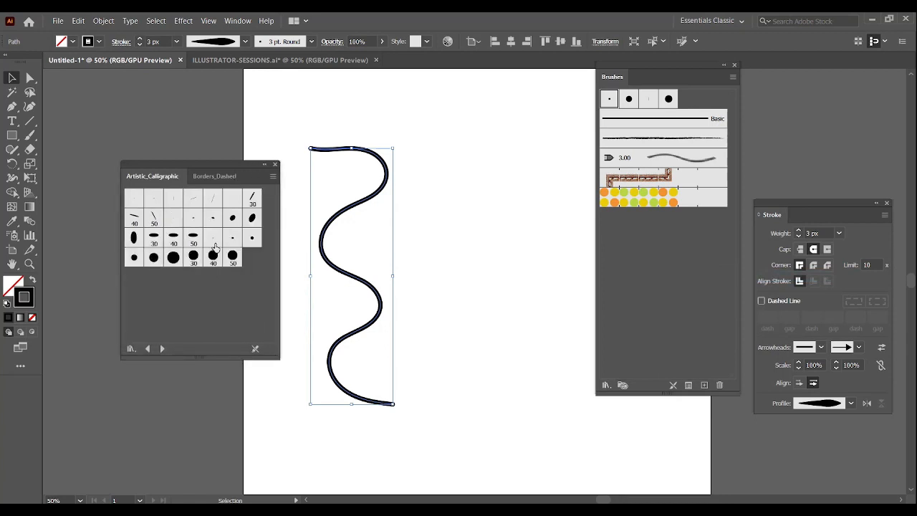
Apply the 40 pt. Oval calligraphic brush to the wavy stroke and paint a second curvy stroke beside it.
{"action": "left_click", "coordinate": [30, 134]}
{"action": "left_click", "coordinate": [173, 237]}
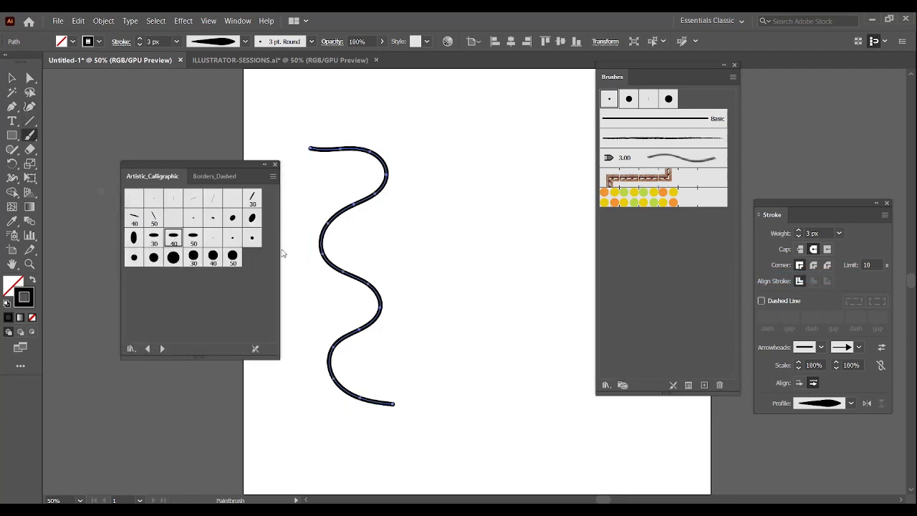
{"action": "mouse_move", "coordinate": [402, 172]}
{"action": "left_mouse_down"}
{"action": "mouse_move", "coordinate": [439, 139]}
{"action": "mouse_move", "coordinate": [488, 248]}
{"action": "mouse_move", "coordinate": [543, 225]}
{"action": "mouse_move", "coordinate": [534, 278]}
{"action": "left_mouse_up"}
Delete all the artwork and paint connected cursive-style lettering across the artboard with the 40 pt. Oval brush.
{"action": "left_click", "coordinate": [11, 77]}
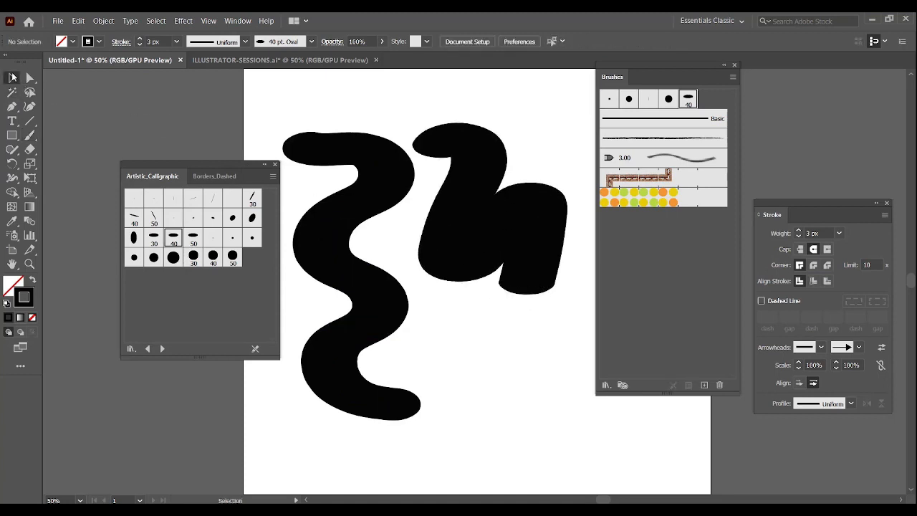
{"action": "key", "text": "ctrl+a"}
{"action": "key", "text": "Delete"}
{"action": "left_click_drag", "start_coordinate": [631, 63], "coordinate": [724, 75]}
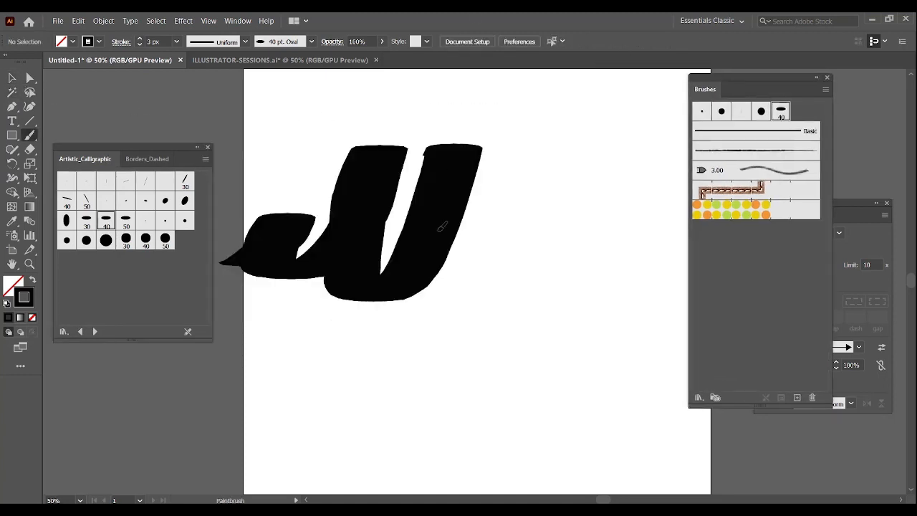
{"action": "mouse_move", "coordinate": [451, 208]}
{"action": "left_mouse_down"}
{"action": "mouse_move", "coordinate": [450, 297]}
{"action": "mouse_move", "coordinate": [480, 237]}
{"action": "mouse_move", "coordinate": [493, 266]}
{"action": "mouse_move", "coordinate": [538, 238]}
{"action": "mouse_move", "coordinate": [561, 278]}
{"action": "mouse_move", "coordinate": [628, 278]}
{"action": "mouse_move", "coordinate": [648, 223]}
{"action": "mouse_move", "coordinate": [671, 242]}
{"action": "mouse_move", "coordinate": [740, 271]}
{"action": "left_mouse_up"}
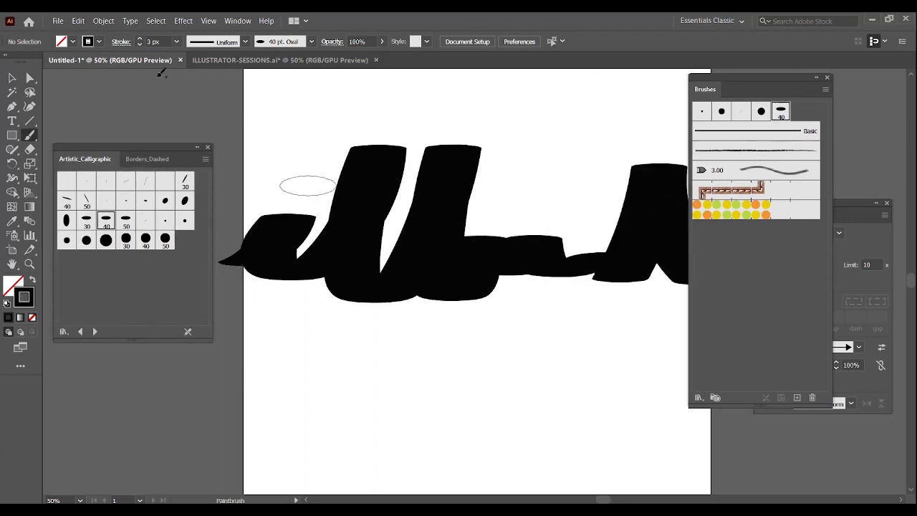
Select the painted lettering path with the Direct Selection tool and reduce its stroke weight to 0.5 px.
{"action": "left_click", "coordinate": [30, 77]}
{"action": "left_click", "coordinate": [384, 186]}
{"action": "left_click_drag", "start_coordinate": [384, 186], "coordinate": [382, 185]}
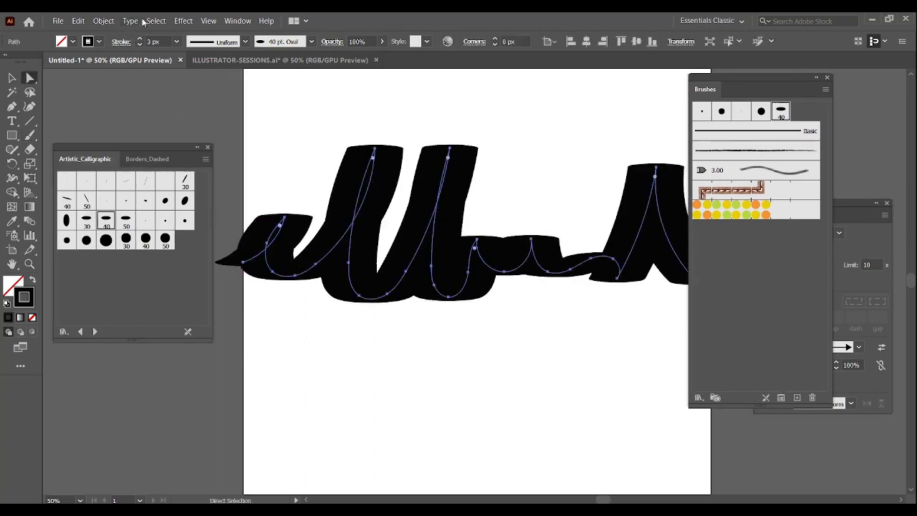
{"action": "left_click", "coordinate": [139, 44]}
{"action": "left_click", "coordinate": [140, 44]}
{"action": "left_click", "coordinate": [140, 45]}
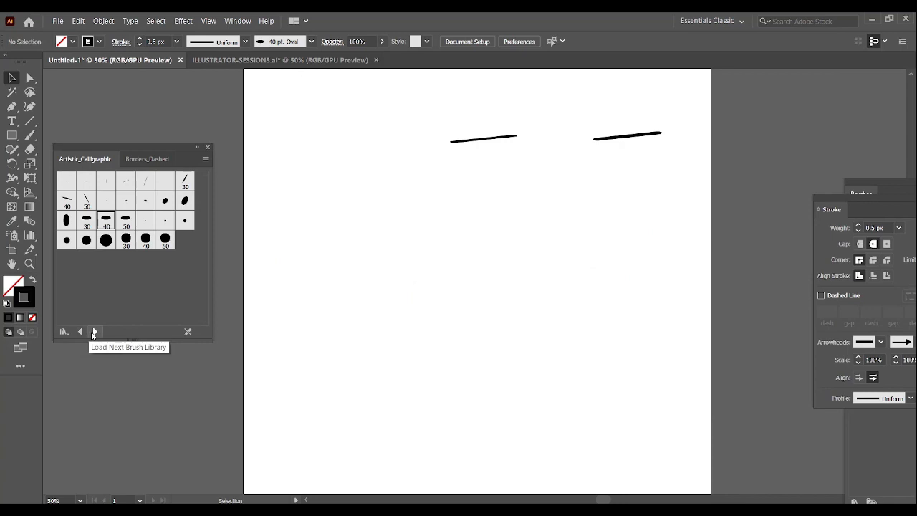
Load the Artistic_ChalkCharcoalPencil brush library and delete the two short slanted strokes from the artboard.
{"action": "left_click", "coordinate": [94, 331]}
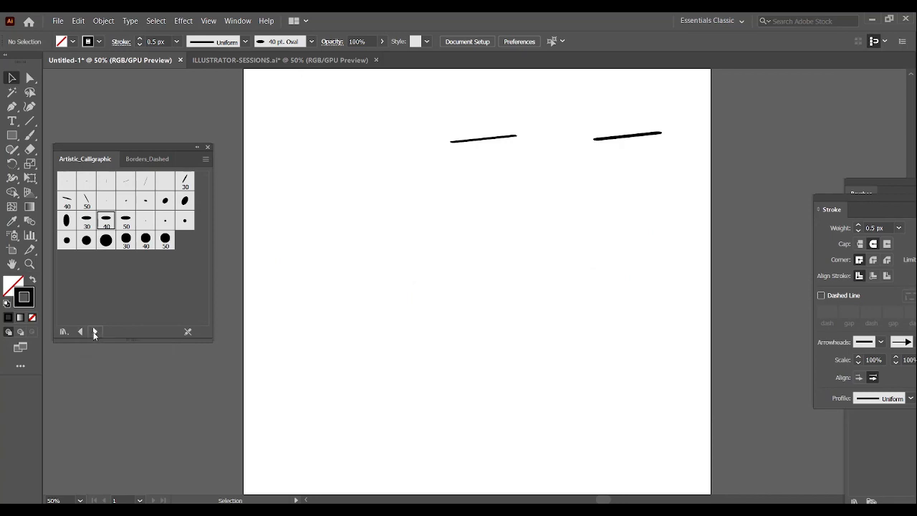
{"action": "key", "text": "t"}
{"action": "left_click", "coordinate": [12, 78]}
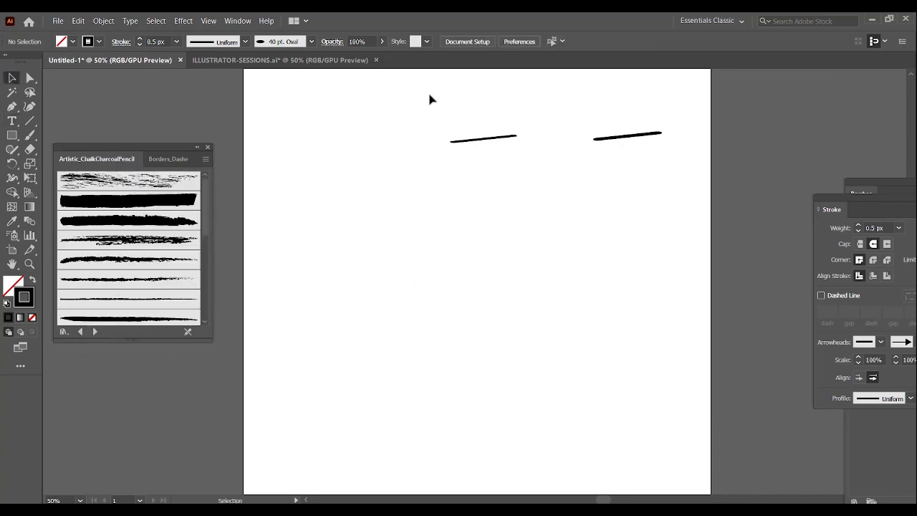
{"action": "left_click_drag", "start_coordinate": [428, 93], "coordinate": [774, 192]}
{"action": "key", "text": "Delete"}
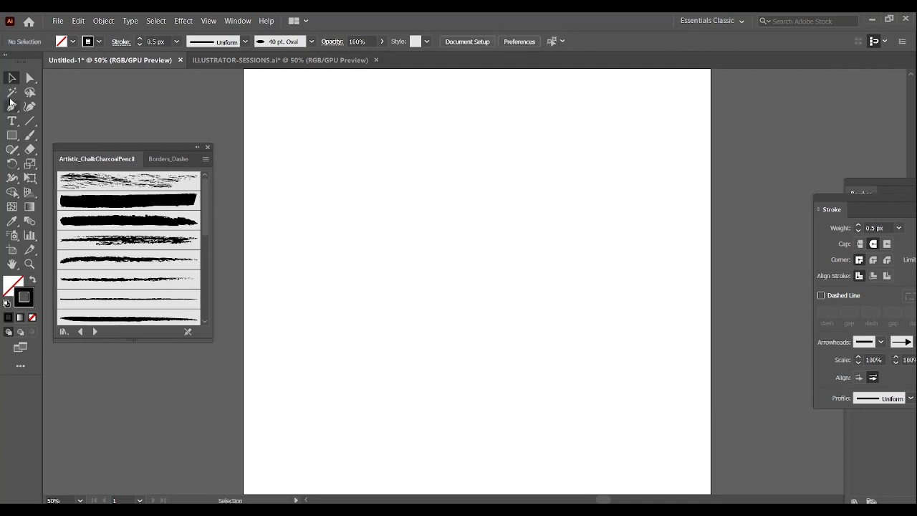
Add the point text "FUN" in the upper part of the artboard.
{"action": "left_click", "coordinate": [12, 121]}
{"action": "left_click", "coordinate": [327, 201]}
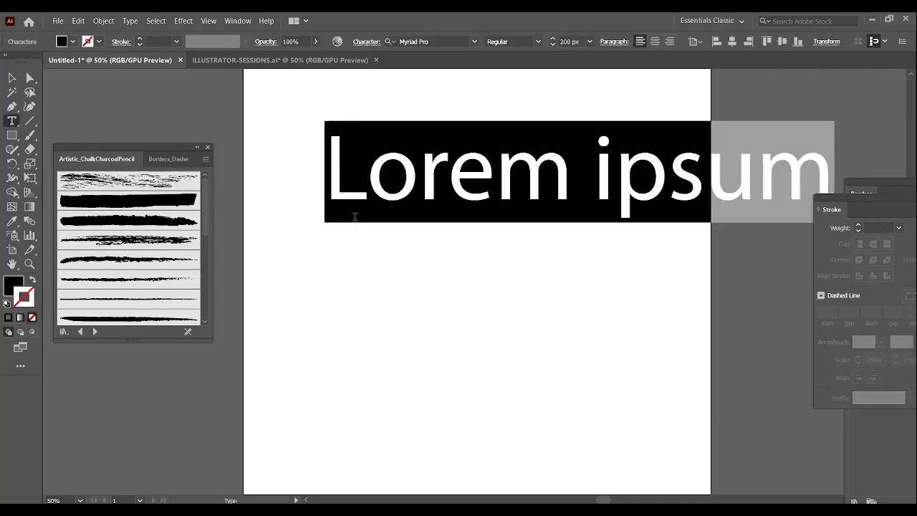
{"action": "type", "text": "FUN"}
{"action": "key", "text": "Escape"}
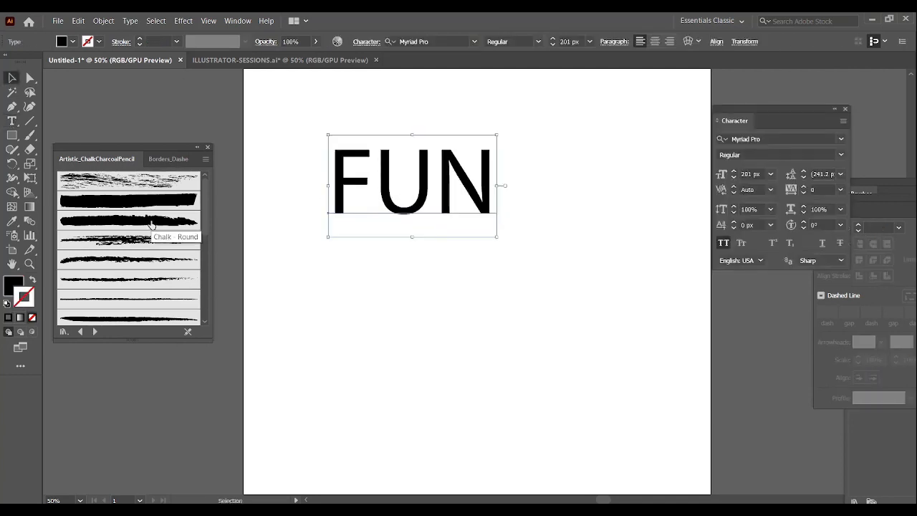
Try to apply several chalk and charcoal brushes to the live FUN text.
{"action": "left_click", "coordinate": [166, 159]}
{"action": "left_click", "coordinate": [97, 158]}
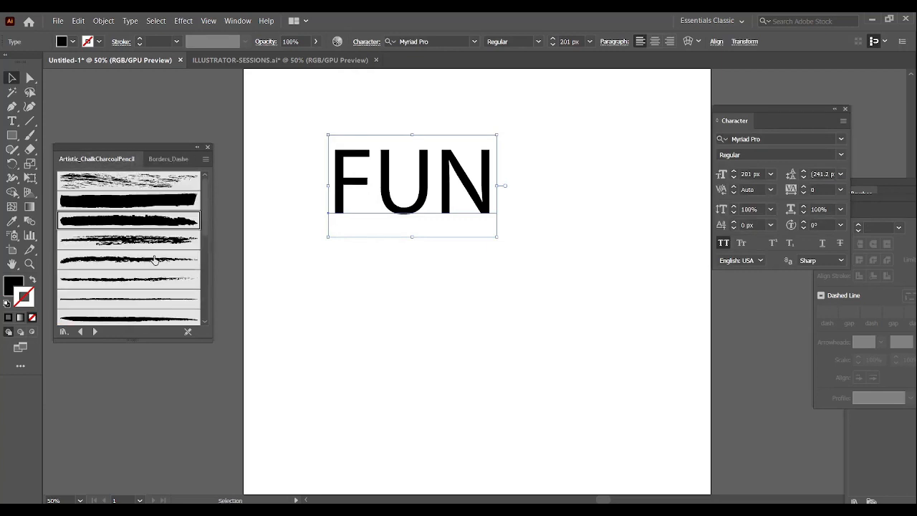
{"action": "left_click", "coordinate": [159, 208]}
{"action": "left_click", "coordinate": [143, 182]}
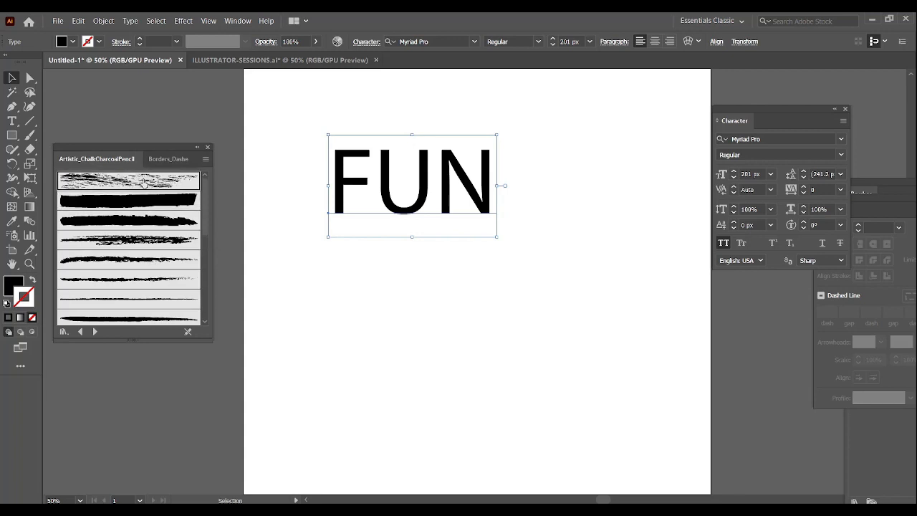
{"action": "left_click", "coordinate": [154, 235]}
{"action": "left_click", "coordinate": [160, 260]}
{"action": "left_click", "coordinate": [158, 280]}
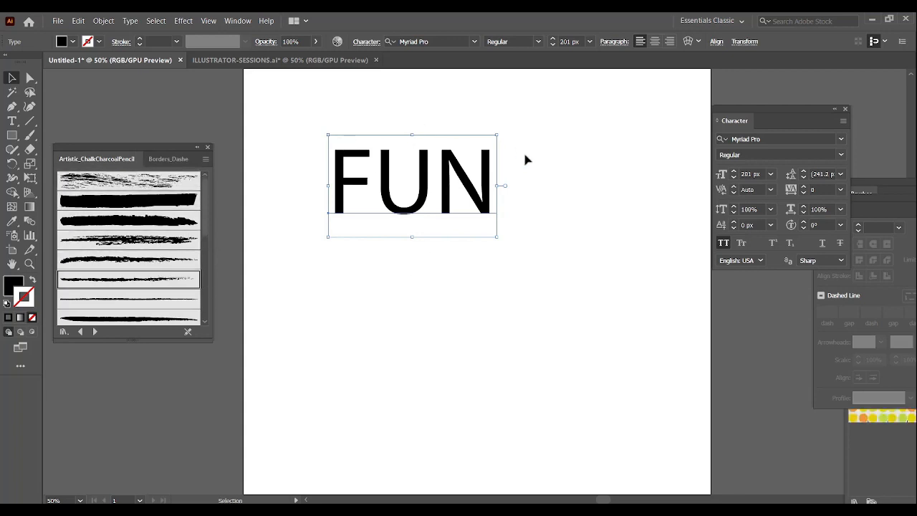
Move the FUN text slightly upward and convert it to outlines.
{"action": "left_click_drag", "start_coordinate": [455, 181], "coordinate": [455, 167]}
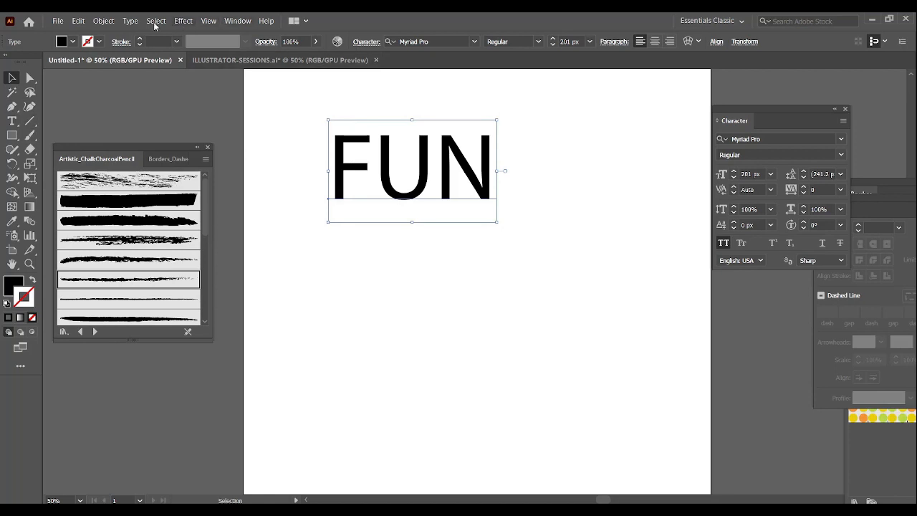
{"action": "left_click", "coordinate": [128, 21]}
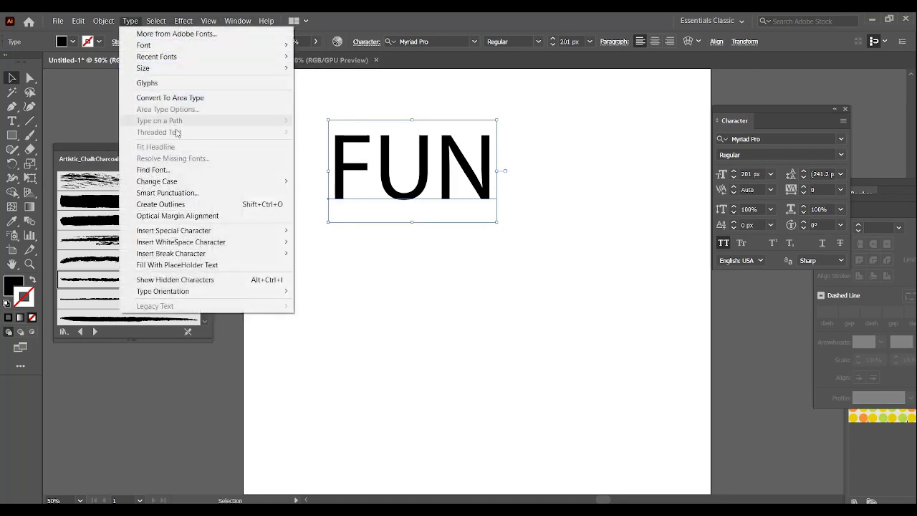
{"action": "left_click", "coordinate": [162, 204]}
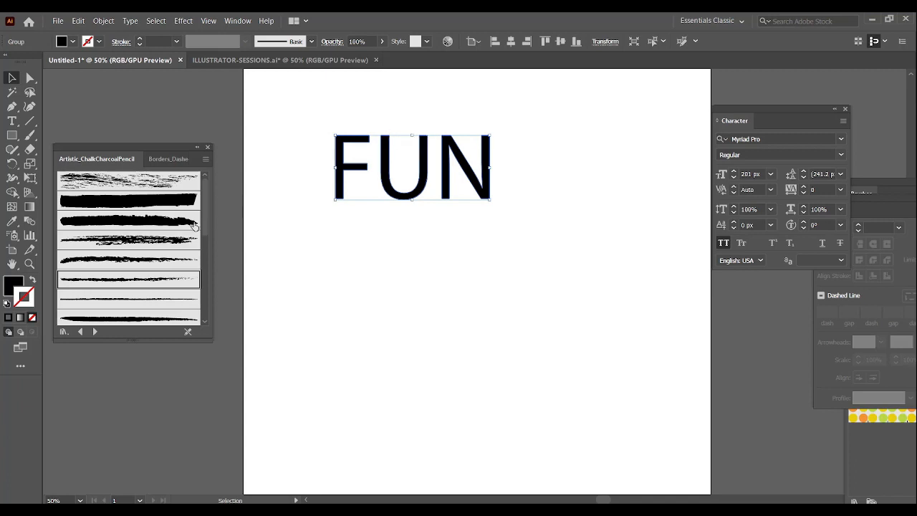
Try Chalk - Round and other rough brushes on the outlined FUN letters, ending with the solid tapered brush below the thinnest one.
{"action": "left_click", "coordinate": [135, 223]}
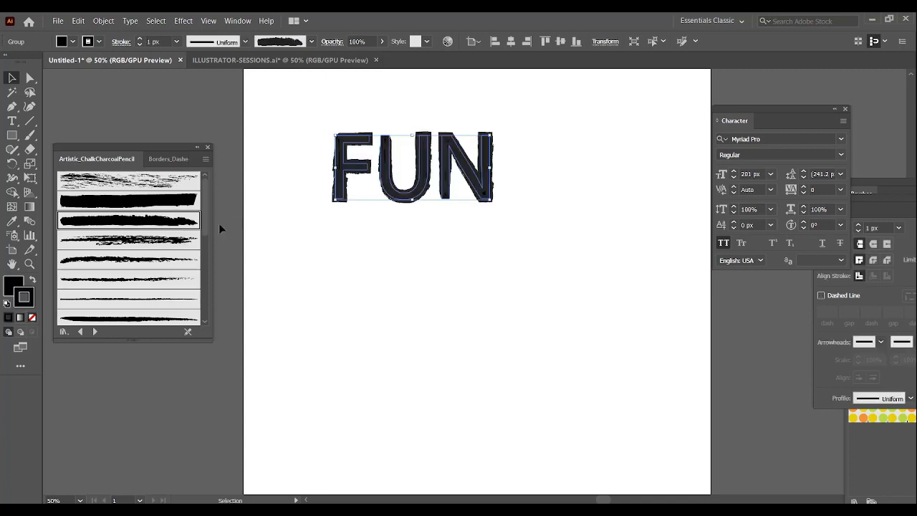
{"action": "left_click", "coordinate": [141, 242]}
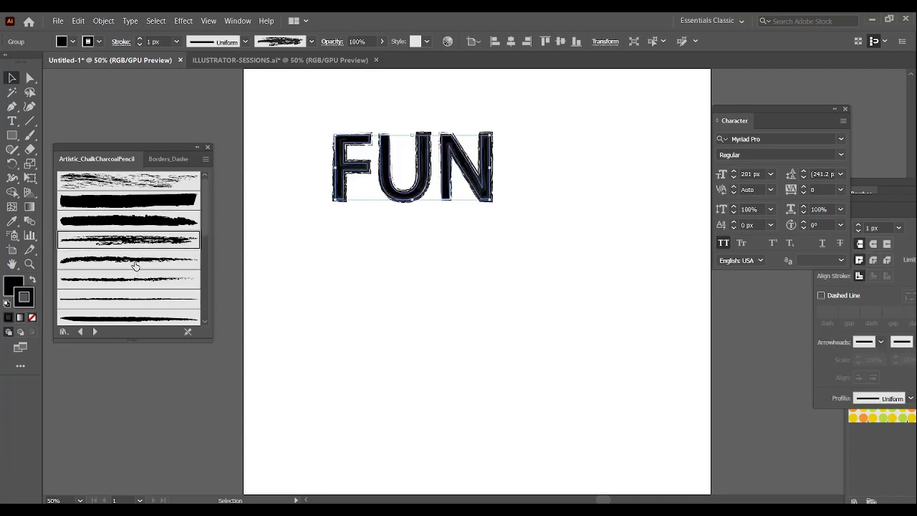
{"action": "left_click", "coordinate": [134, 262]}
{"action": "left_click", "coordinate": [179, 320]}
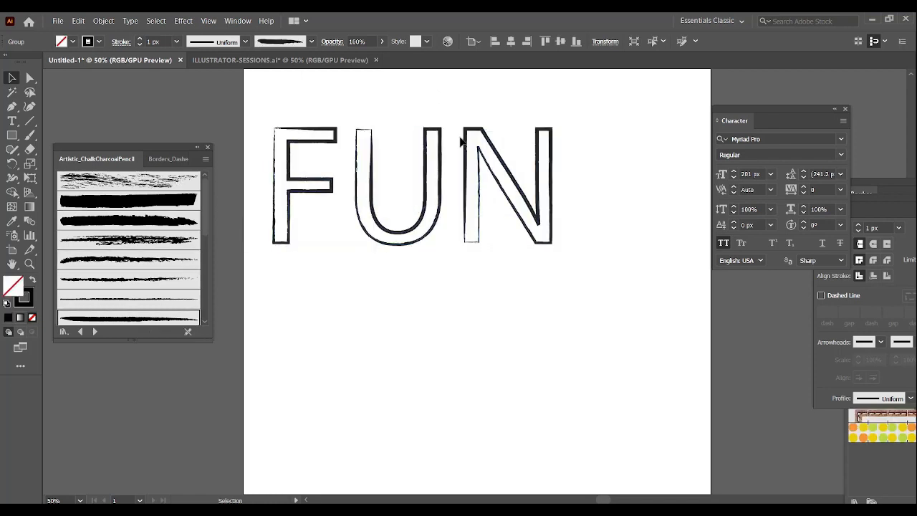
{"action": "left_click", "coordinate": [274, 96]}
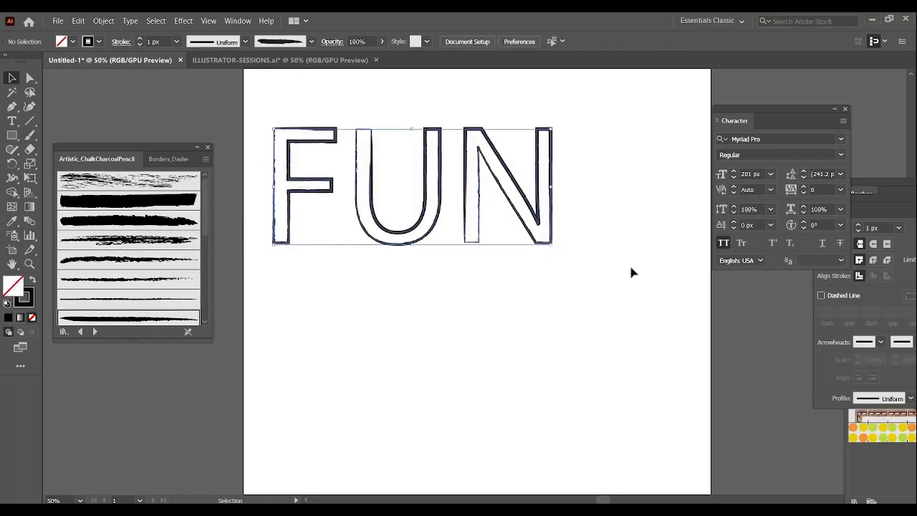
Apply the rough, scratchy charcoal brush to the outlined FUN letters and colour both their fill and stroke blue.
{"action": "key", "text": "ctrl+a"}
{"action": "left_click", "coordinate": [144, 240]}
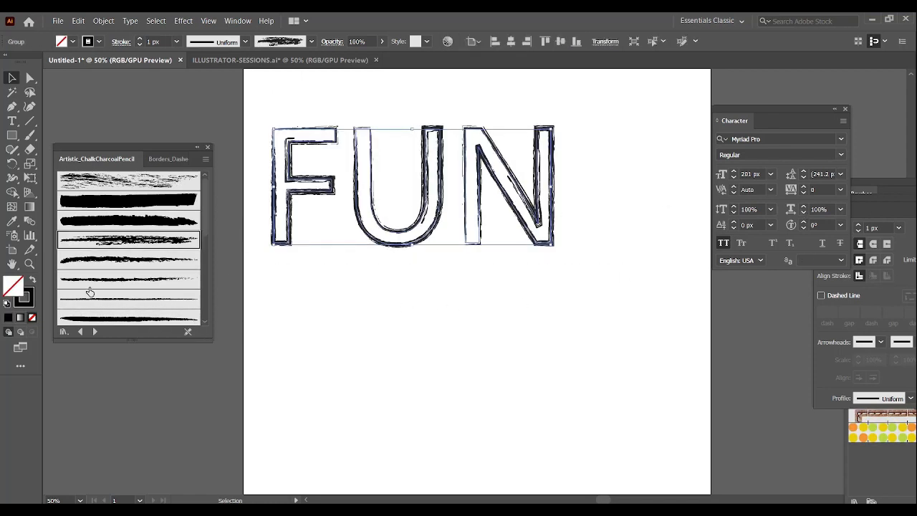
{"action": "double_click", "coordinate": [5, 288]}
{"action": "left_click_drag", "start_coordinate": [420, 206], "coordinate": [399, 187]}
{"action": "left_click", "coordinate": [533, 168]}
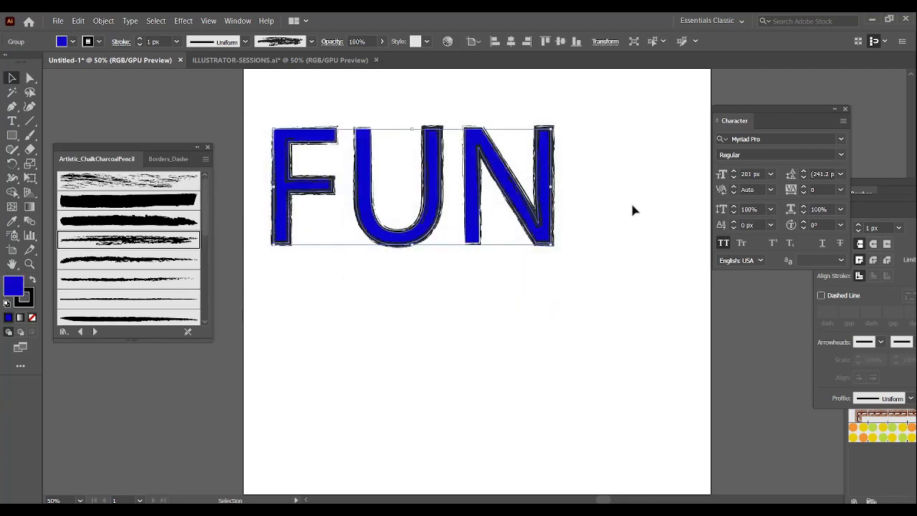
{"action": "key", "text": "F6"}
{"action": "left_click", "coordinate": [423, 88]}
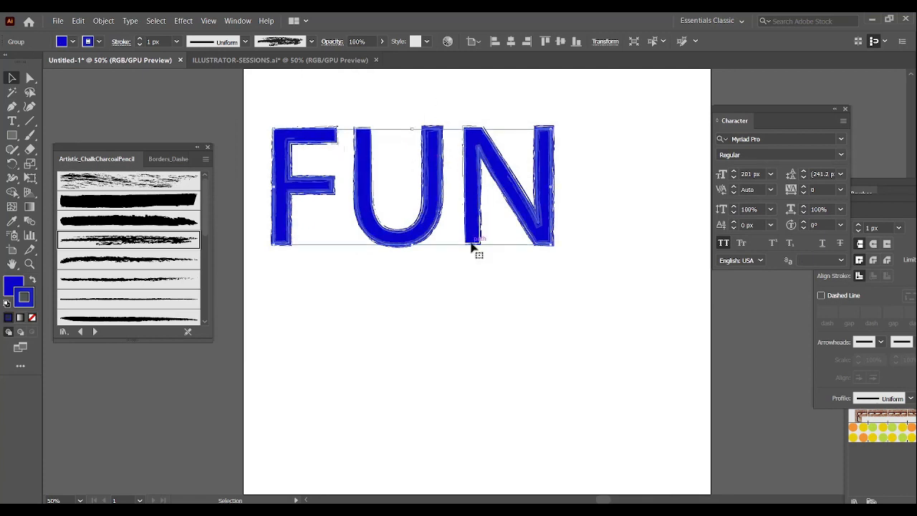
Apply Expand Appearance and Expand to the blue brushed FUN letters.
{"action": "left_click", "coordinate": [102, 21]}
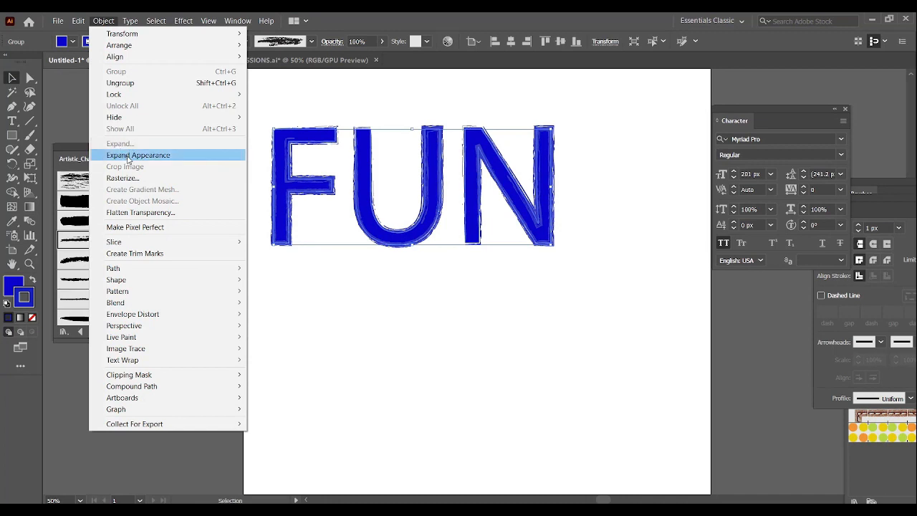
{"action": "left_click", "coordinate": [128, 156]}
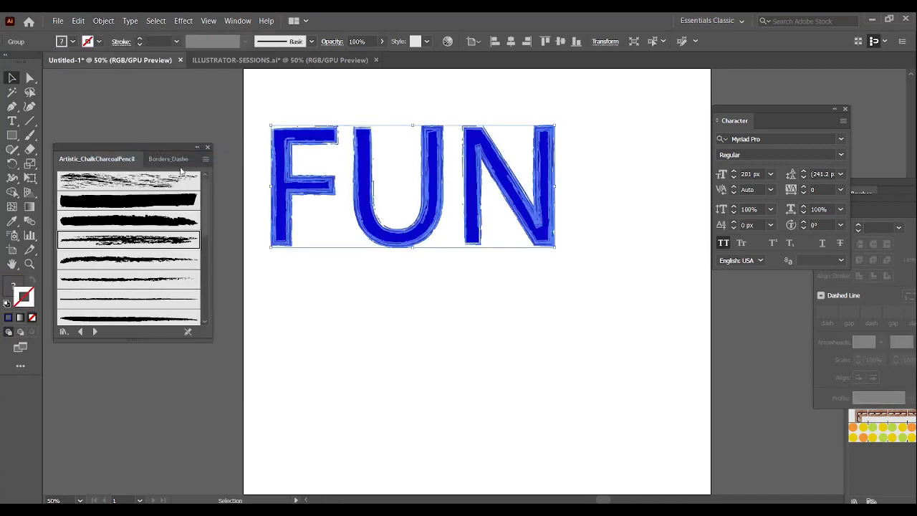
{"action": "left_click", "coordinate": [104, 21]}
{"action": "left_click", "coordinate": [139, 146]}
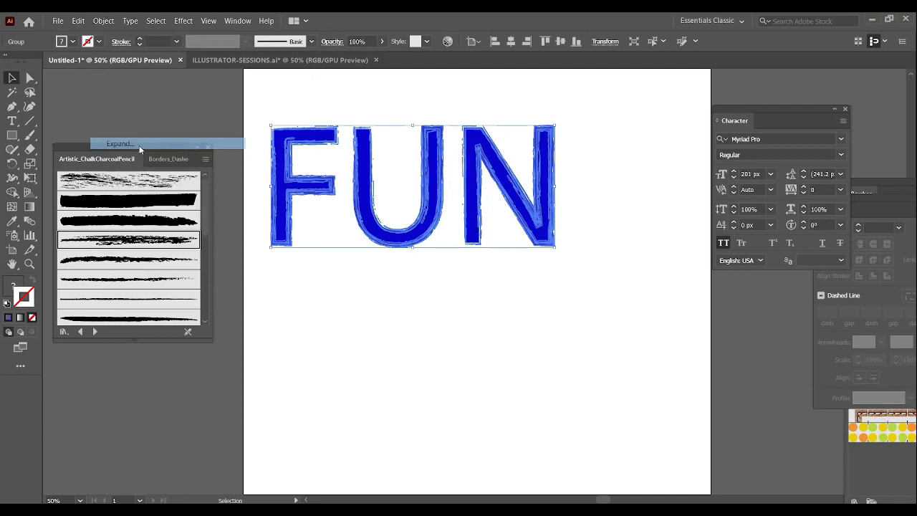
{"action": "left_click", "coordinate": [610, 155]}
{"action": "left_click_drag", "start_coordinate": [634, 280], "coordinate": [444, 139]}
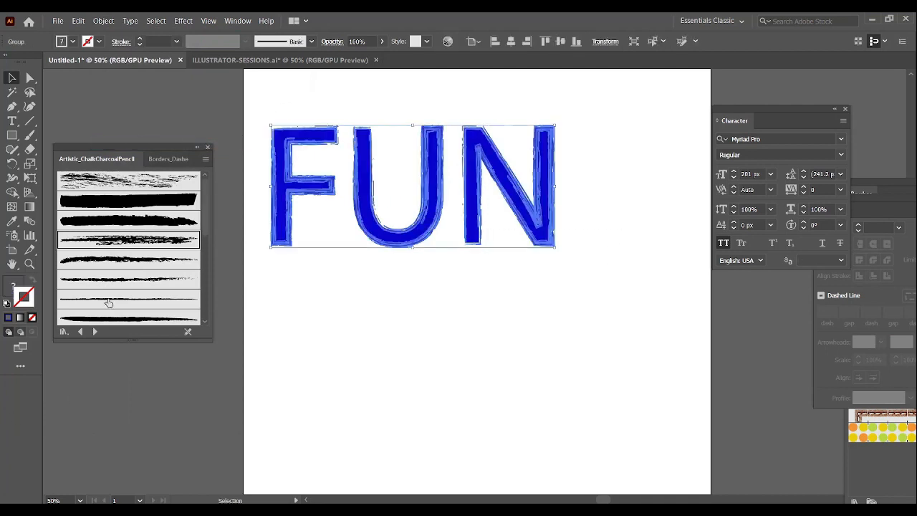
Set the fill colour of the expanded FUN letters to dark blue #02529B.
{"action": "left_click", "coordinate": [8, 319]}
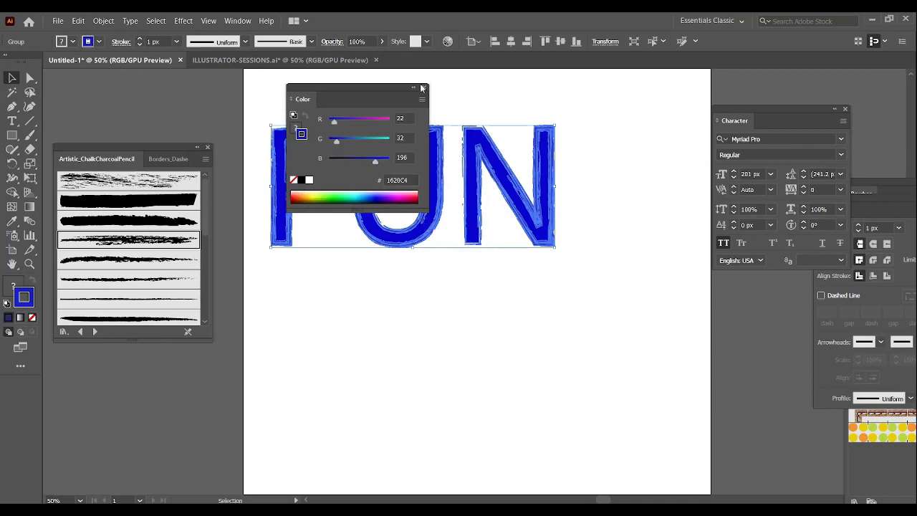
{"action": "left_click", "coordinate": [423, 88]}
{"action": "left_click", "coordinate": [13, 288]}
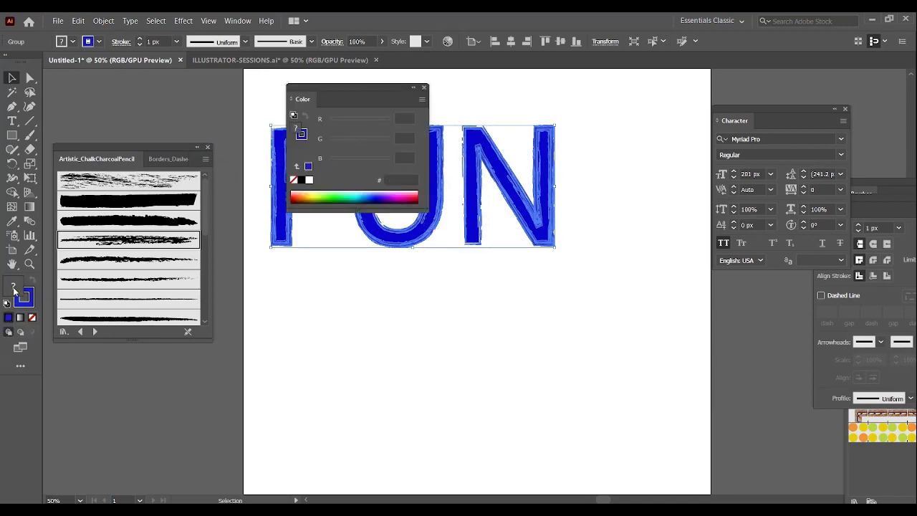
{"action": "double_click", "coordinate": [13, 289]}
{"action": "type", "text": "02529B"}
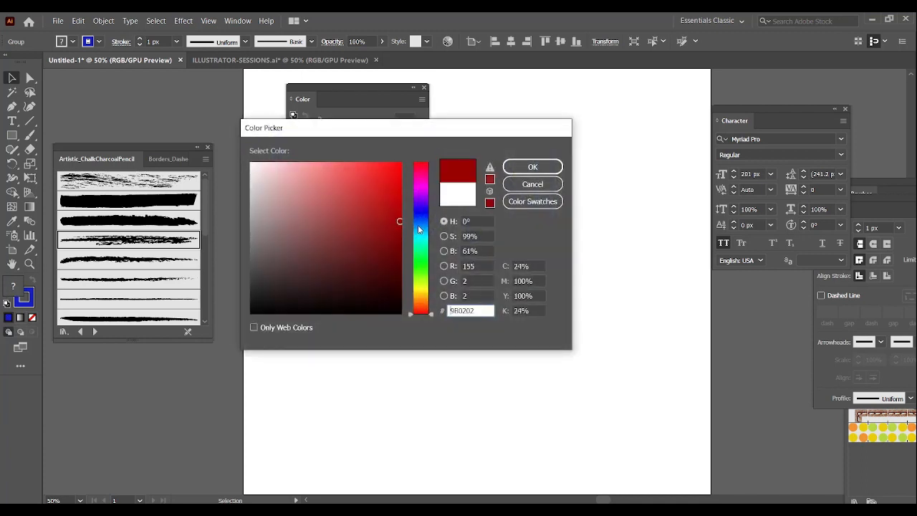
{"action": "key", "text": "Tab"}
{"action": "left_click", "coordinate": [532, 167]}
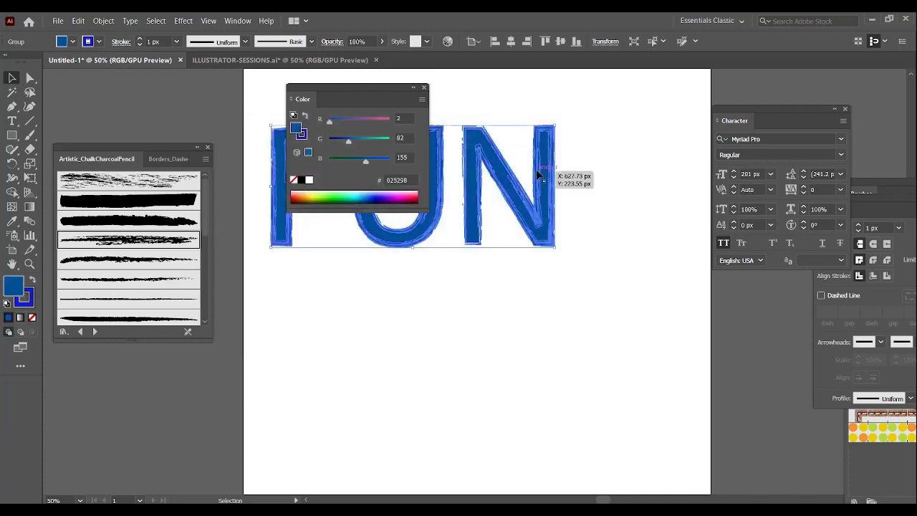
{"action": "left_click", "coordinate": [423, 87]}
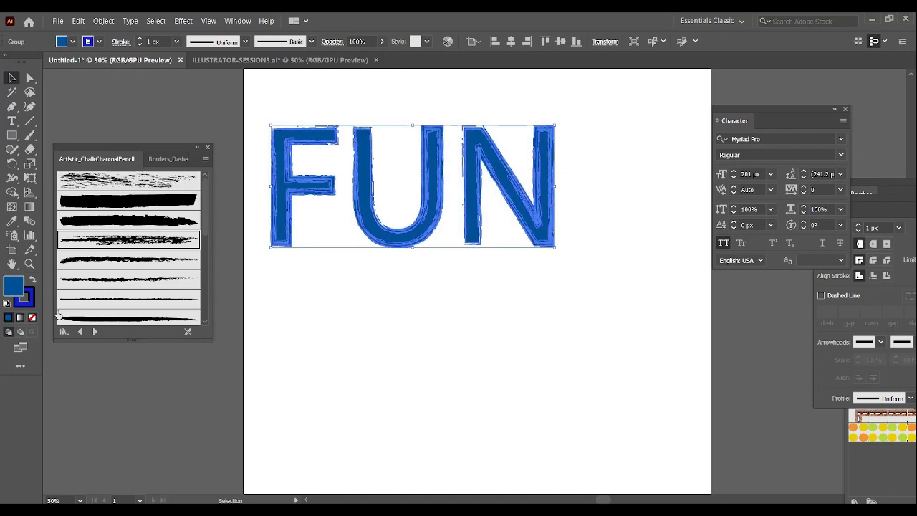
Remove the stroke from the expanded FUN letters and check the result selected and deselected.
{"action": "left_click", "coordinate": [26, 307]}
{"action": "left_click", "coordinate": [32, 317]}
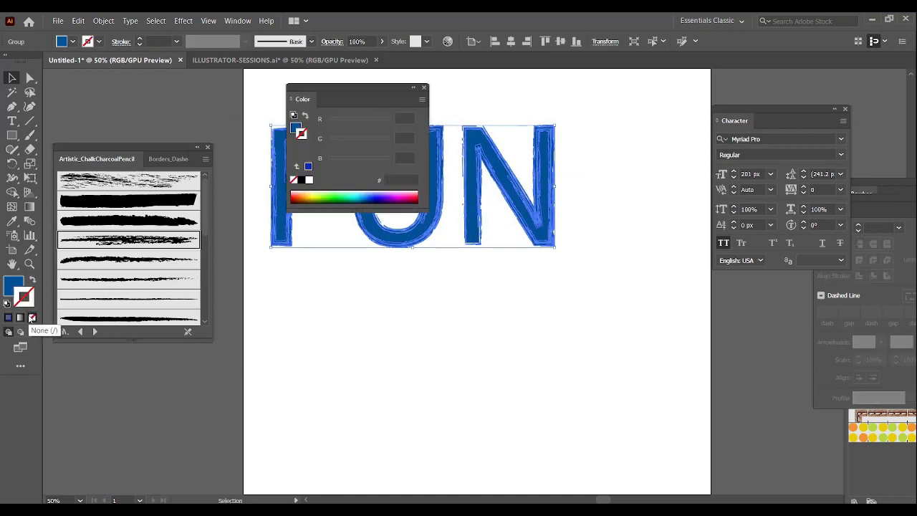
{"action": "left_click", "coordinate": [423, 88]}
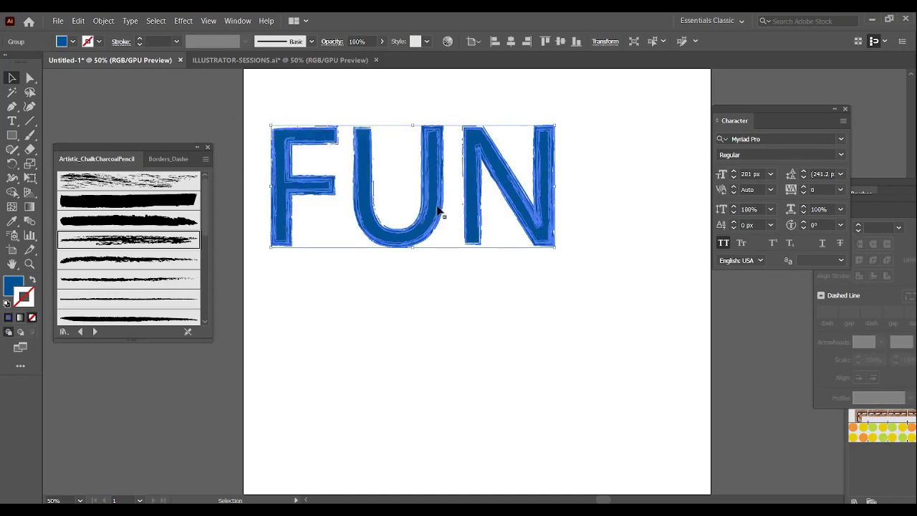
{"action": "left_click", "coordinate": [380, 113]}
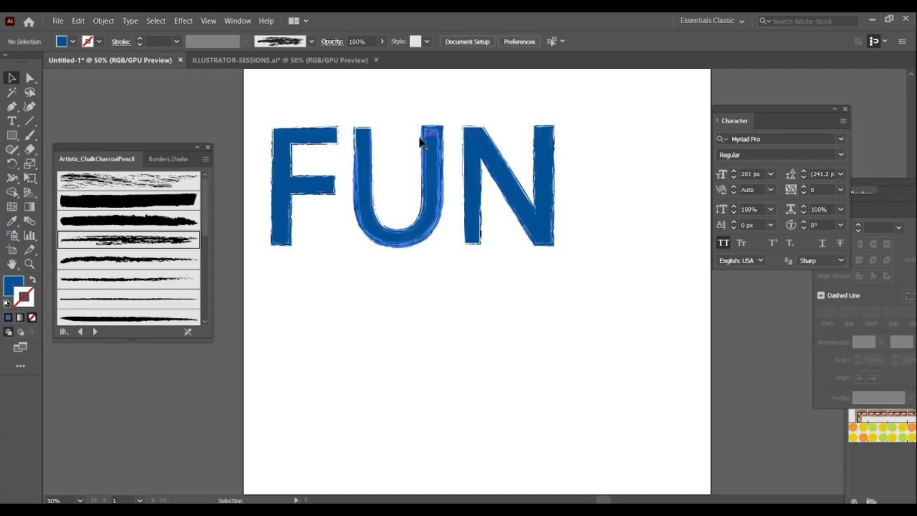
{"action": "left_click", "coordinate": [305, 151]}
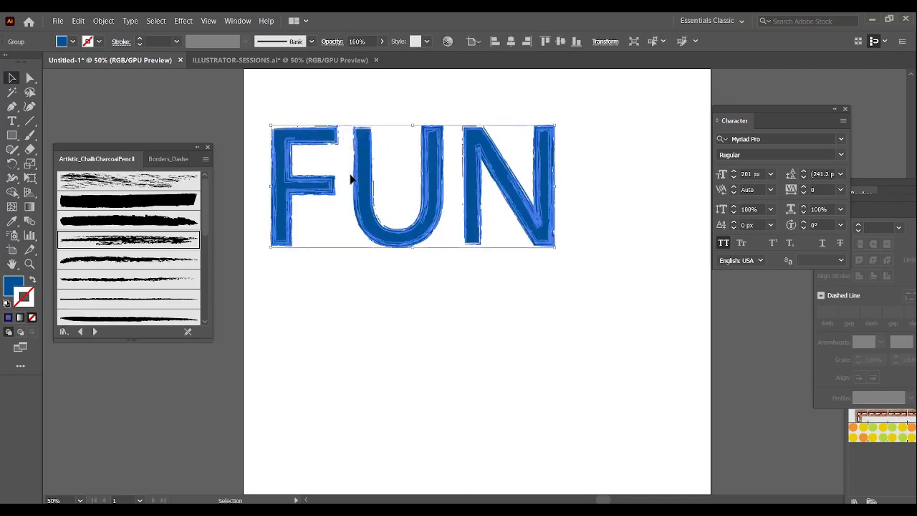
{"action": "left_click", "coordinate": [620, 139]}
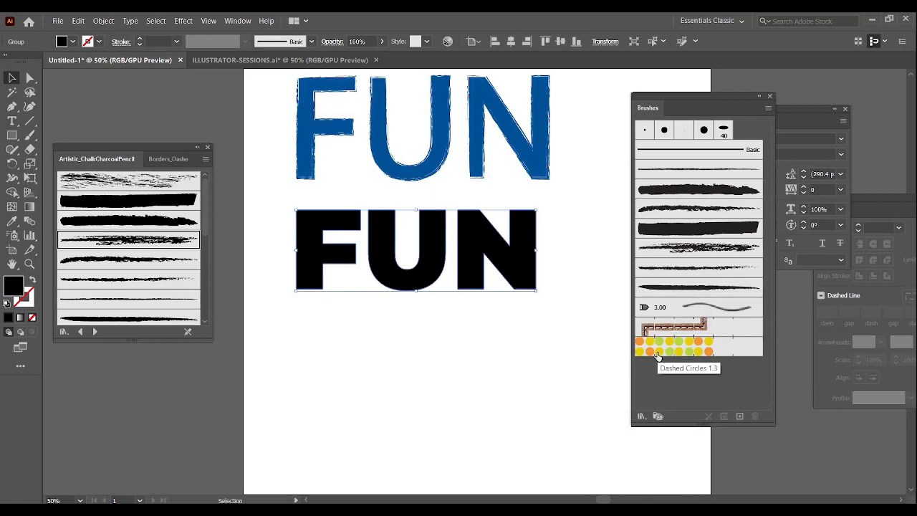
Apply the Dashed Circles 1.3 brush to the black FUN letters, open the Bristle Brush Library and remove the letters' fill.
{"action": "left_click", "coordinate": [686, 351]}
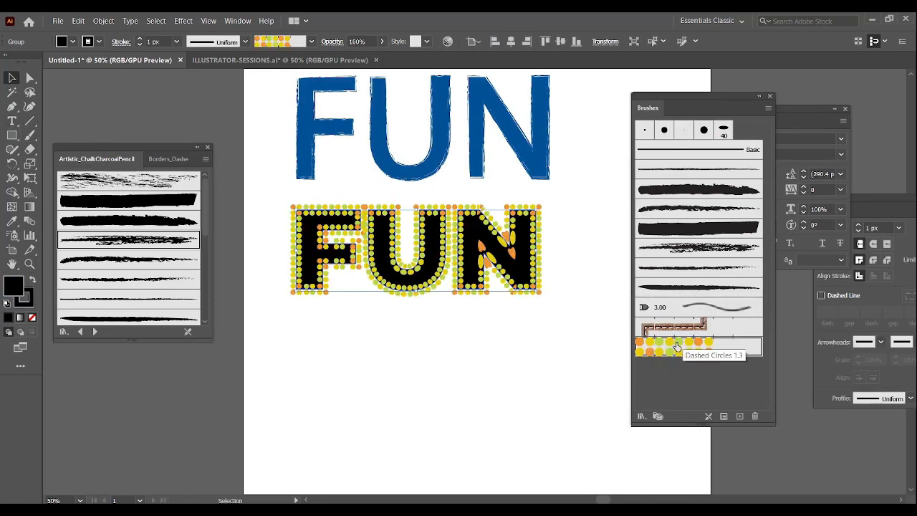
{"action": "left_click", "coordinate": [641, 416]}
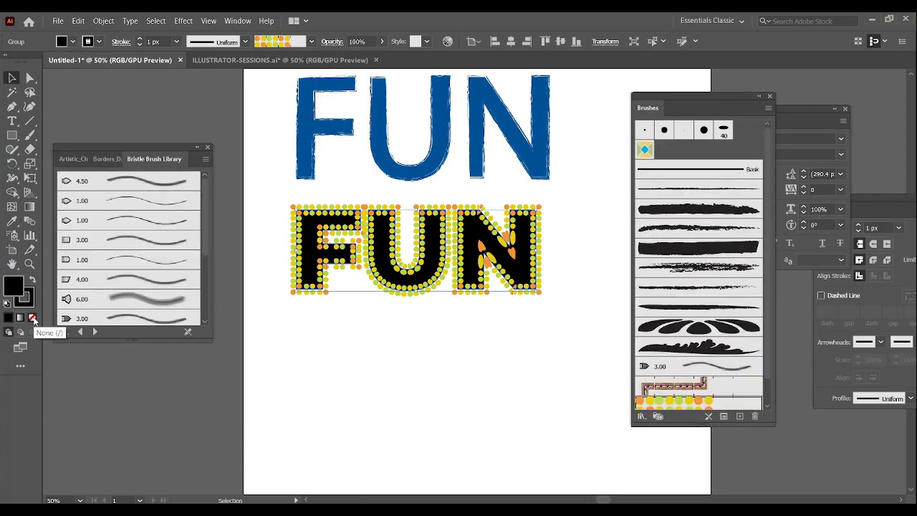
{"action": "left_click", "coordinate": [33, 318]}
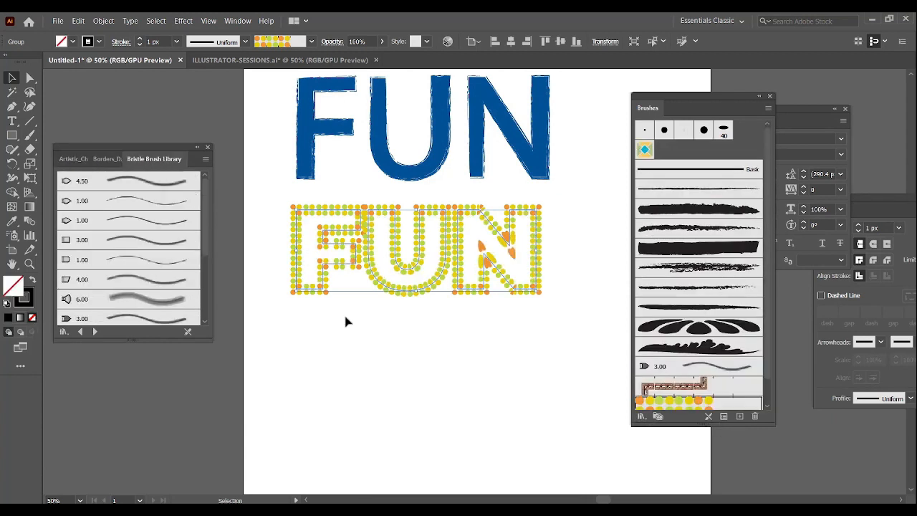
{"action": "left_click", "coordinate": [388, 320]}
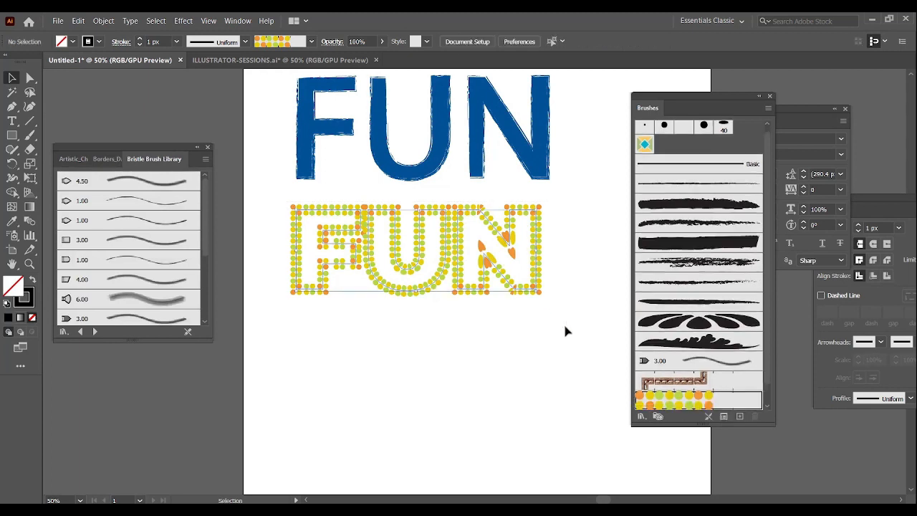
Move the dotted FUN slightly down, ungroup it and shift the U and N to the right for wider letter spacing.
{"action": "left_click", "coordinate": [479, 286]}
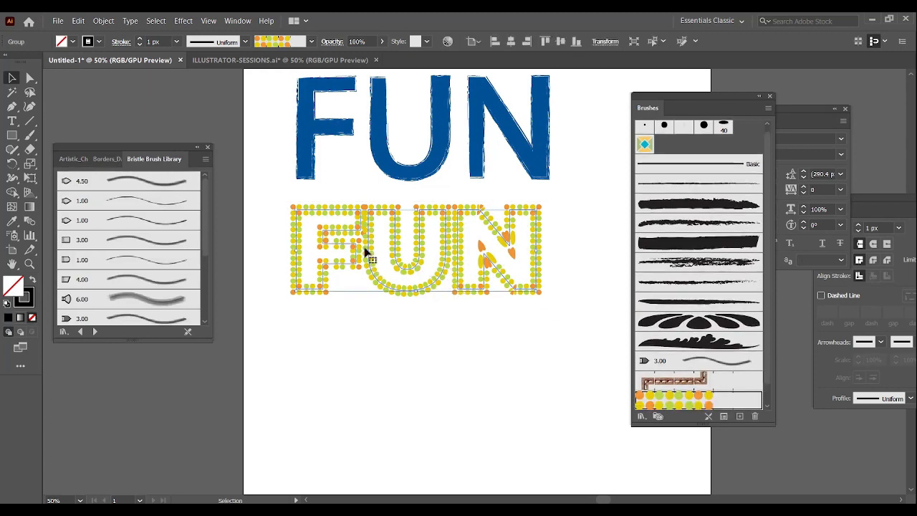
{"action": "left_click_drag", "start_coordinate": [366, 251], "coordinate": [366, 260]}
{"action": "right_click", "coordinate": [419, 274]}
{"action": "left_click", "coordinate": [458, 363]}
{"action": "left_click", "coordinate": [492, 315]}
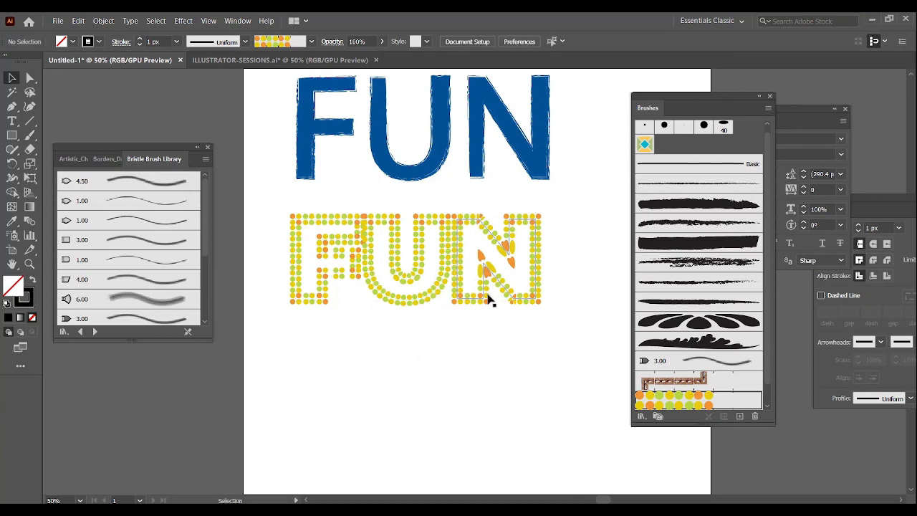
{"action": "left_click_drag", "start_coordinate": [487, 294], "coordinate": [501, 295]}
{"action": "left_click_drag", "start_coordinate": [432, 296], "coordinate": [441, 294]}
{"action": "left_click", "coordinate": [426, 349]}
Set the stroke colour of all three dotted FUN letters to teal #16C1A8.
{"action": "left_click_drag", "start_coordinate": [284, 206], "coordinate": [603, 356]}
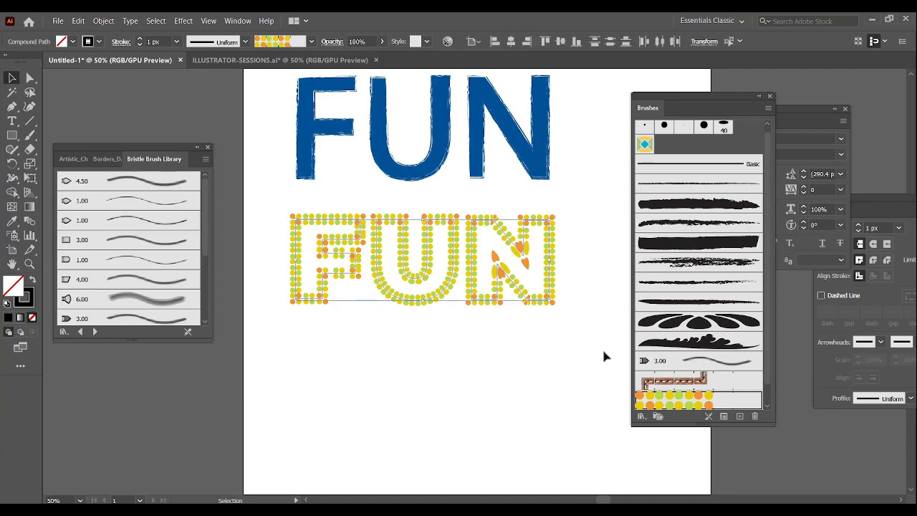
{"action": "key", "text": "ctrl+plus"}
{"action": "key", "text": "ctrl+plus"}
{"action": "left_click", "coordinate": [208, 147]}
{"action": "left_click_drag", "start_coordinate": [374, 244], "coordinate": [297, 178]}
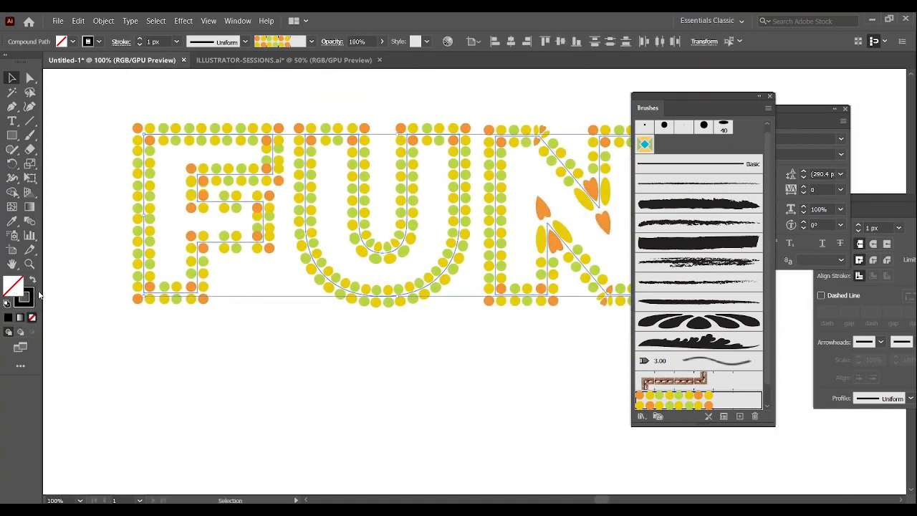
{"action": "left_click", "coordinate": [32, 296]}
{"action": "double_click", "coordinate": [31, 296]}
{"action": "left_click", "coordinate": [384, 198]}
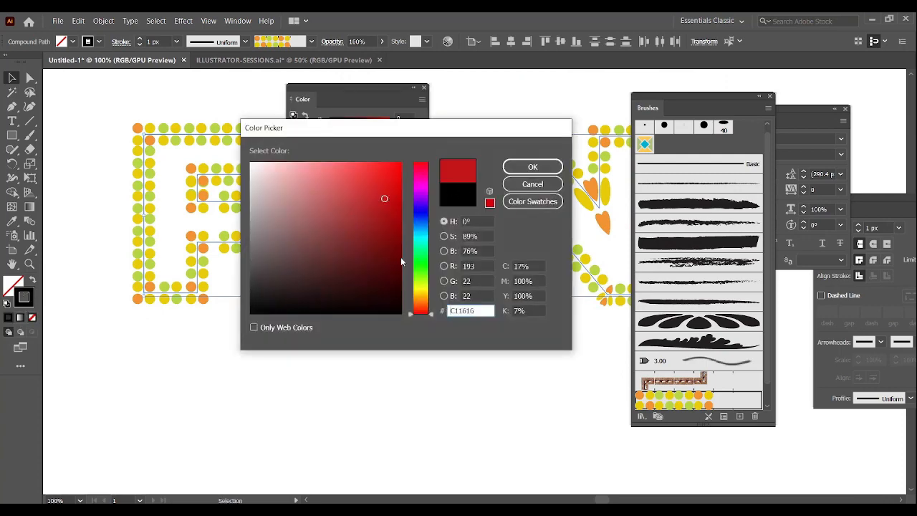
{"action": "left_click_drag", "start_coordinate": [421, 289], "coordinate": [421, 245]}
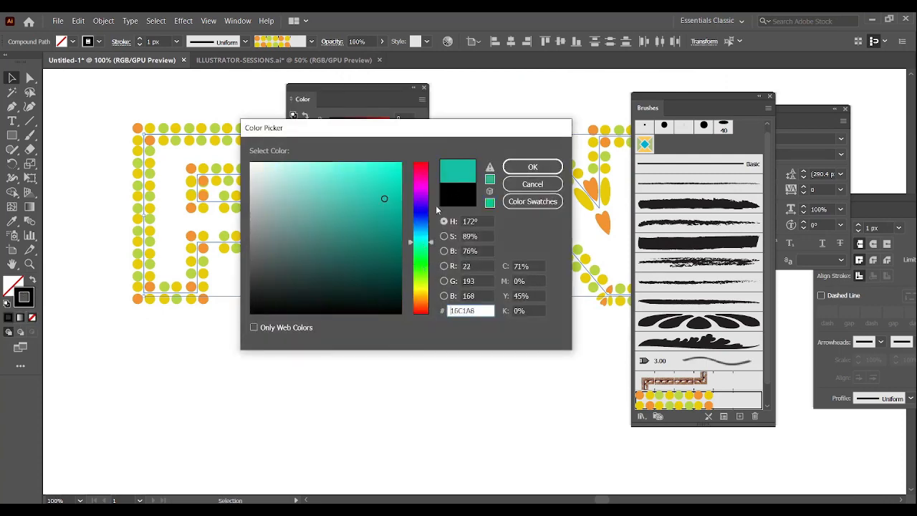
{"action": "left_click", "coordinate": [525, 170]}
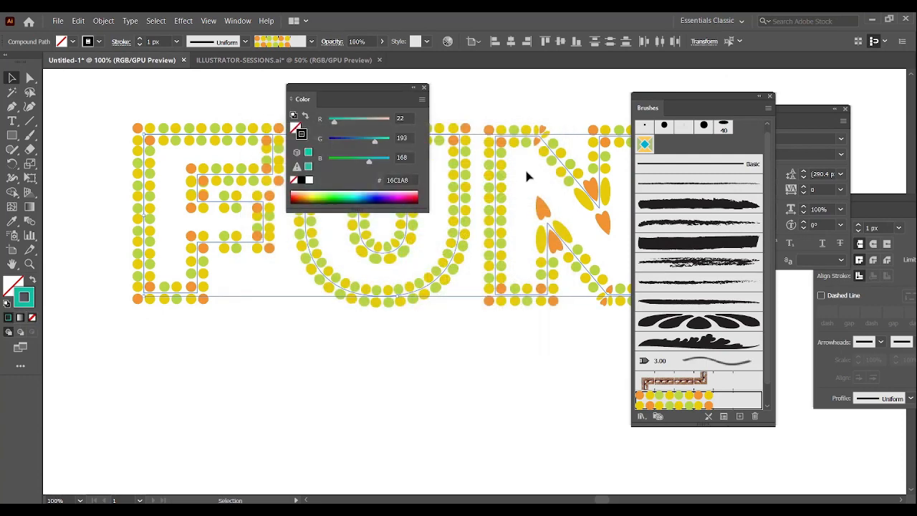
{"action": "left_click", "coordinate": [423, 88]}
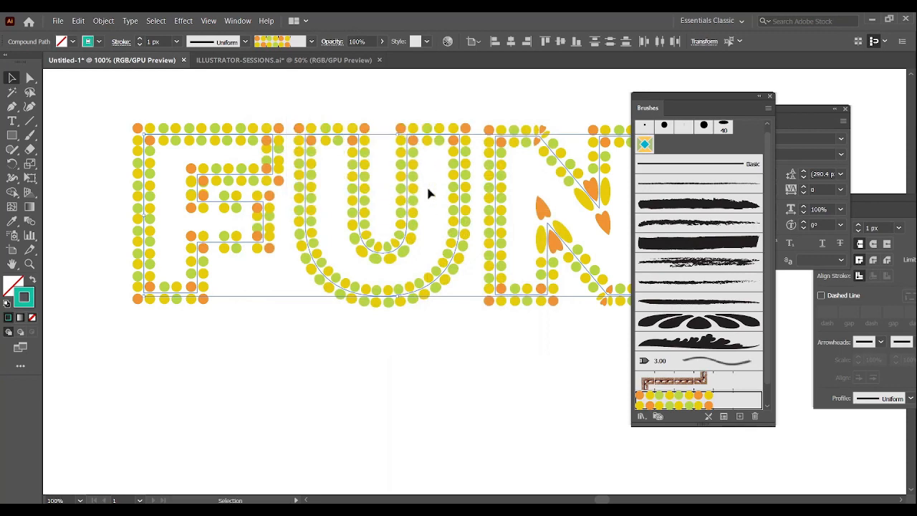
{"action": "left_click", "coordinate": [182, 299]}
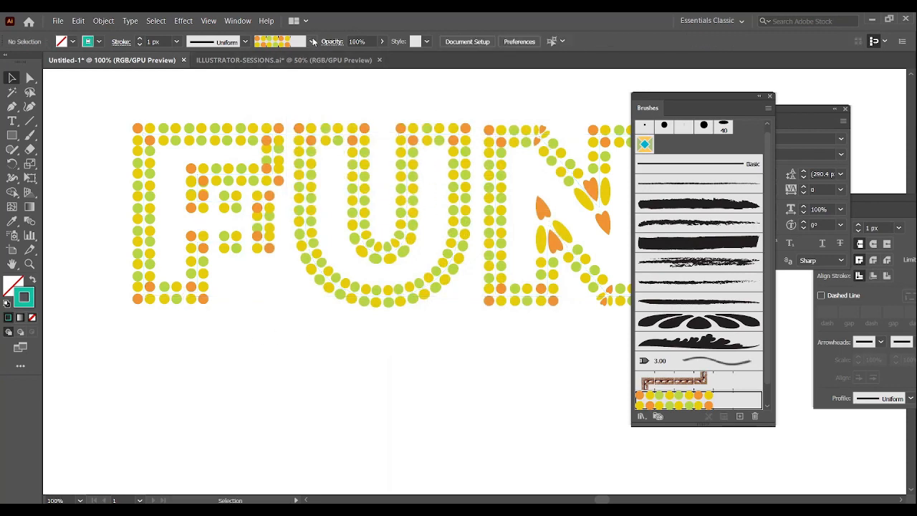
Try expanding the appearance of the dotted FUN letters, then undo the expansion.
{"action": "left_click", "coordinate": [277, 165]}
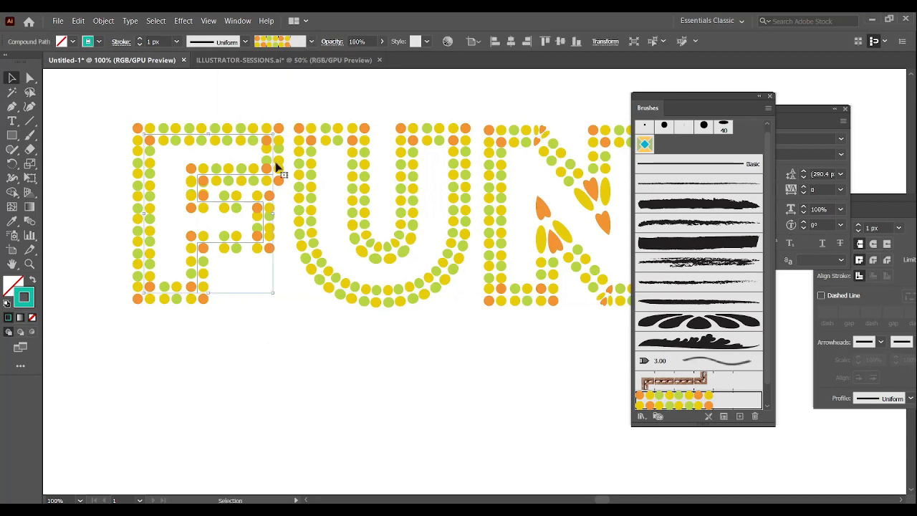
{"action": "left_click_drag", "start_coordinate": [102, 98], "coordinate": [609, 334]}
{"action": "left_click", "coordinate": [103, 20]}
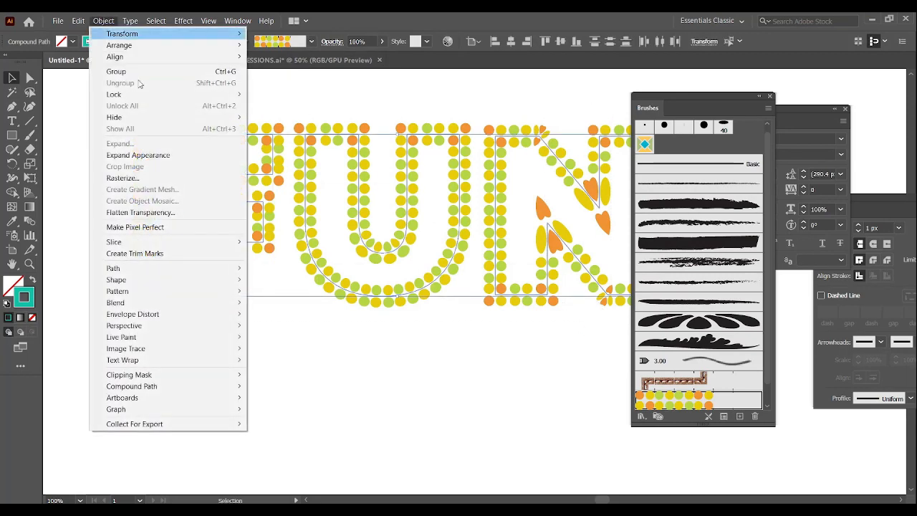
{"action": "left_click", "coordinate": [115, 155]}
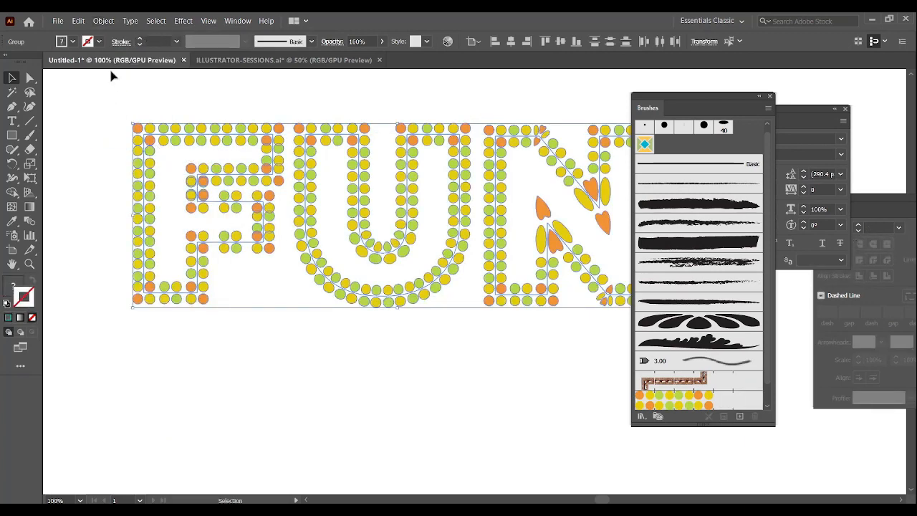
{"action": "left_click", "coordinate": [103, 24]}
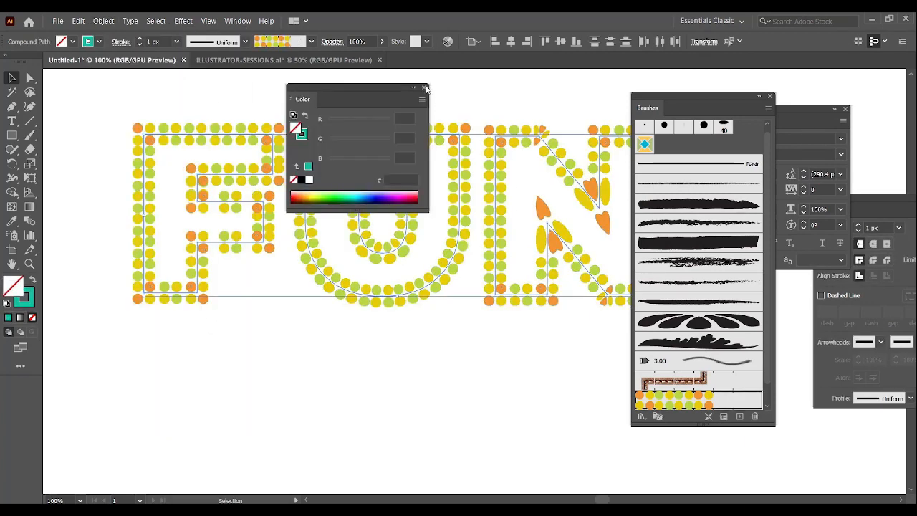
{"action": "left_click", "coordinate": [425, 88]}
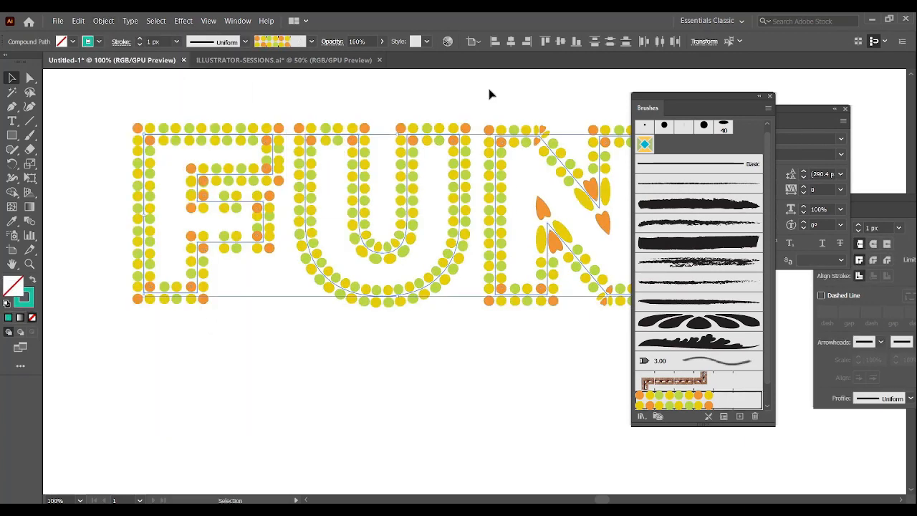
Move the Brushes panel clear of the lettering and select all three dotted FUN letters.
{"action": "left_click_drag", "start_coordinate": [655, 95], "coordinate": [754, 113]}
{"action": "mouse_move", "coordinate": [674, 363]}
{"action": "left_mouse_down"}
{"action": "mouse_move", "coordinate": [437, 253]}
{"action": "mouse_move", "coordinate": [37, 125]}
{"action": "mouse_move", "coordinate": [225, 156]}
{"action": "left_mouse_up"}
{"action": "key", "text": "ctrl+minus"}
{"action": "key", "text": "ctrl+minus"}
{"action": "key", "text": "ctrl+minus"}
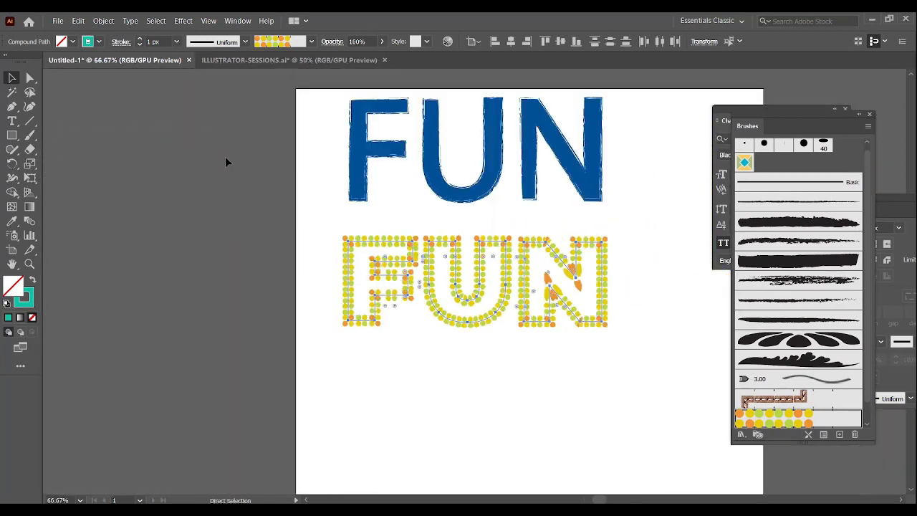
{"action": "left_click_drag", "start_coordinate": [517, 286], "coordinate": [410, 169]}
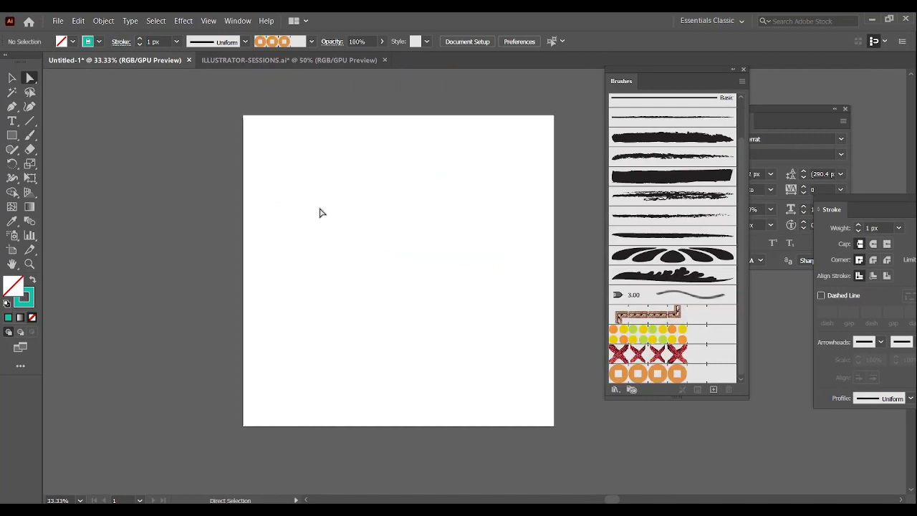
Browse the brush library categories that can be opened from the Brushes panel, from Artistic to Image Brush.
{"action": "left_click", "coordinate": [743, 83]}
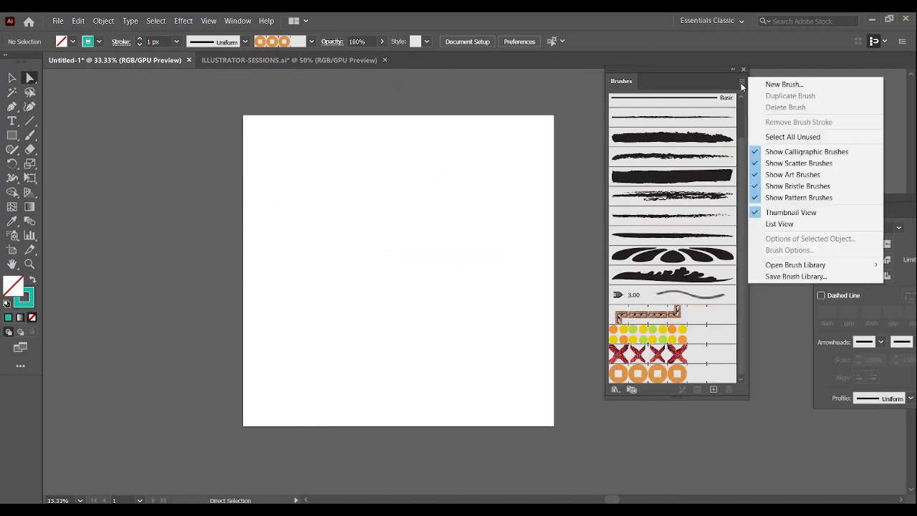
{"action": "mouse_move", "coordinate": [797, 271]}
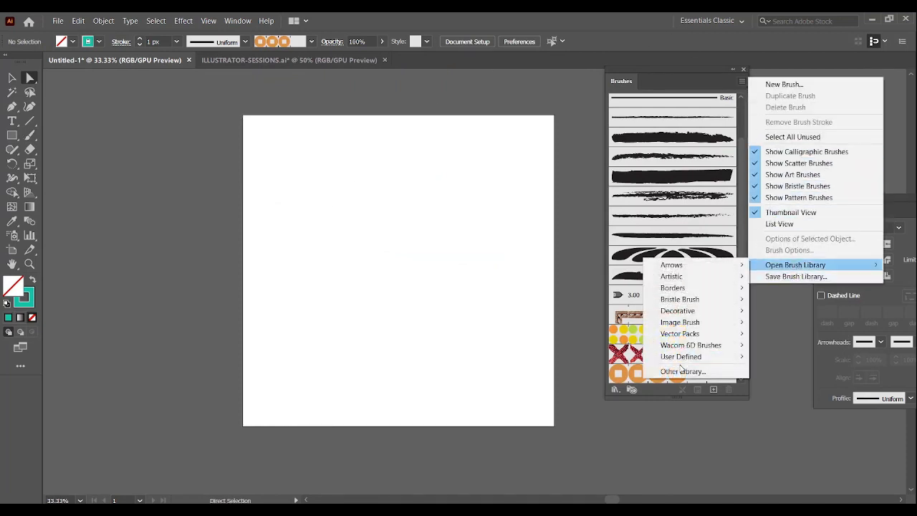
{"action": "mouse_move", "coordinate": [668, 284]}
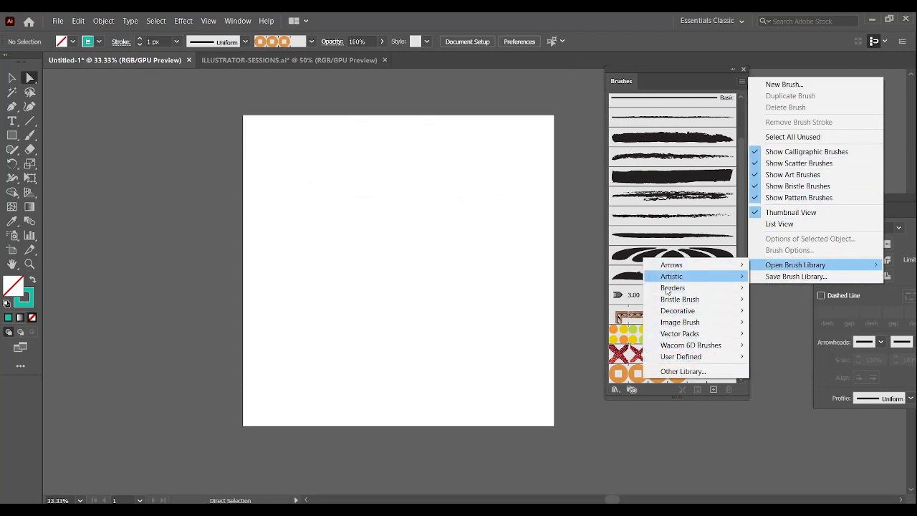
{"action": "mouse_move", "coordinate": [663, 323]}
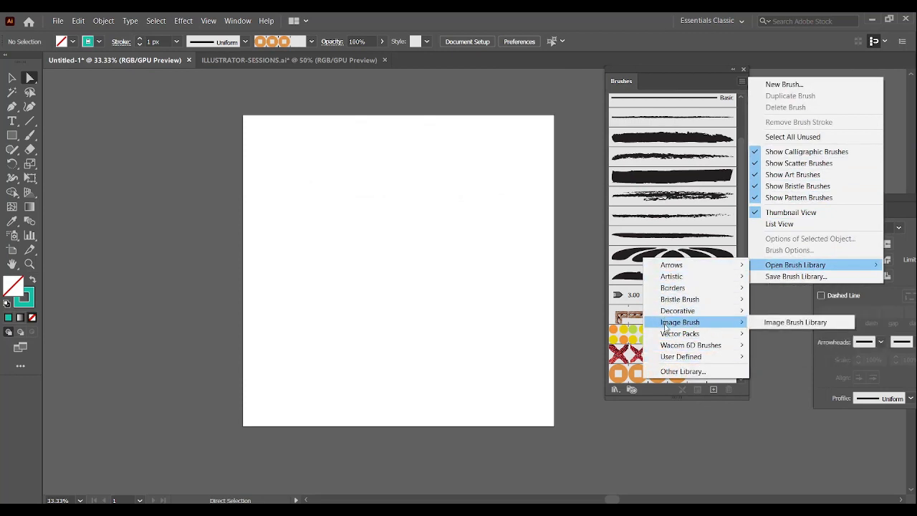